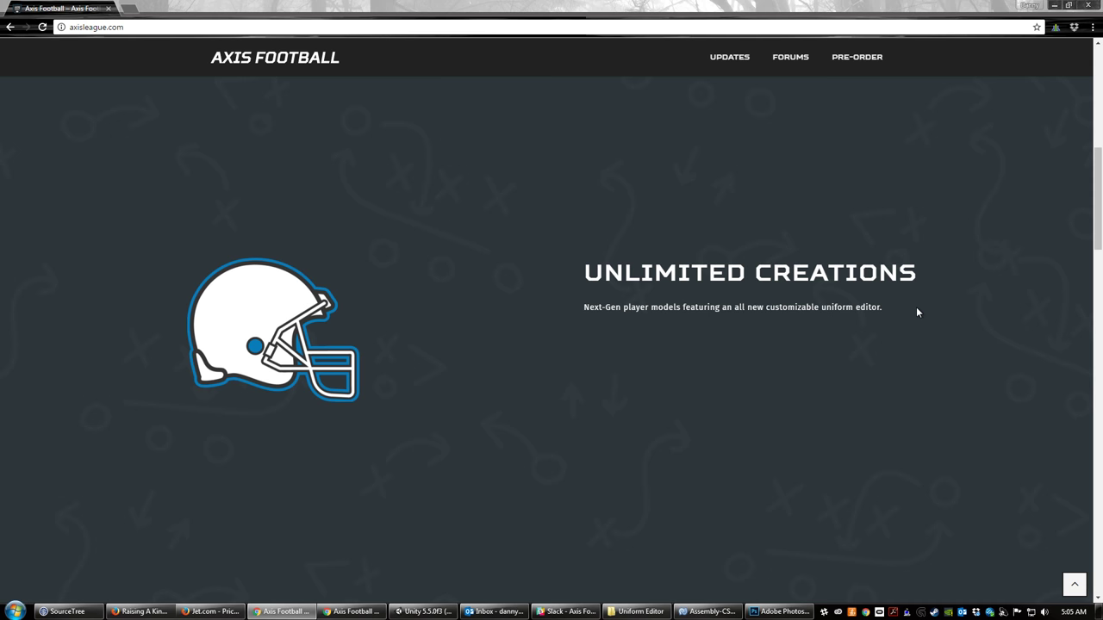
# Bring up the Uniform Editor install folder from the taskbar over the Axis Football site
pyautogui.click(631, 611)
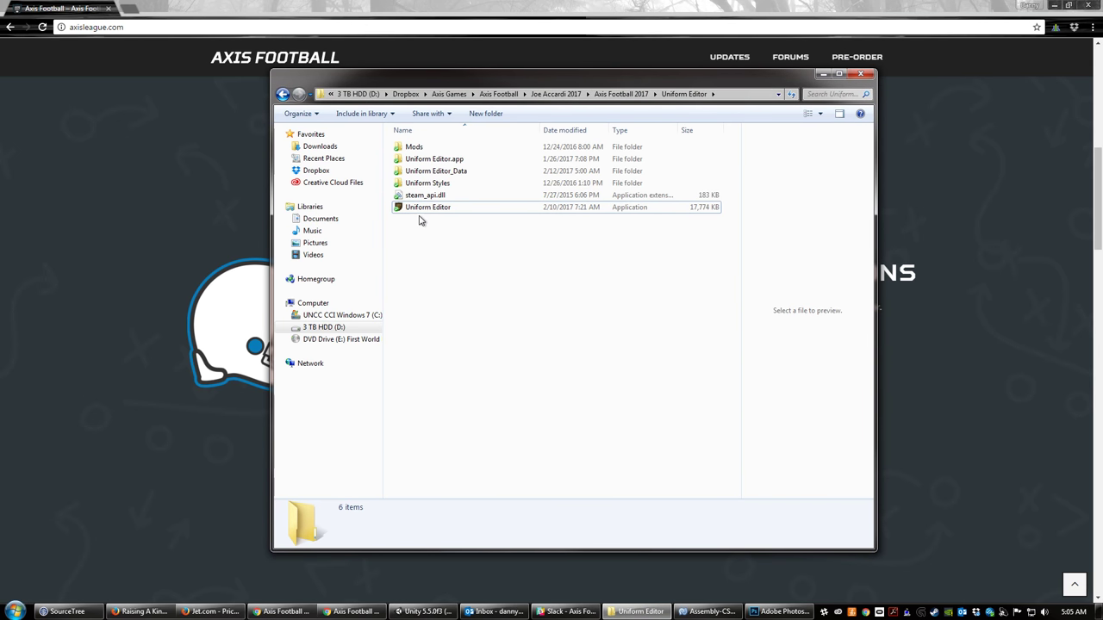
# Launch the Uniform Editor application and maximize the Axis Football 2016 window
pyautogui.click(424, 210)
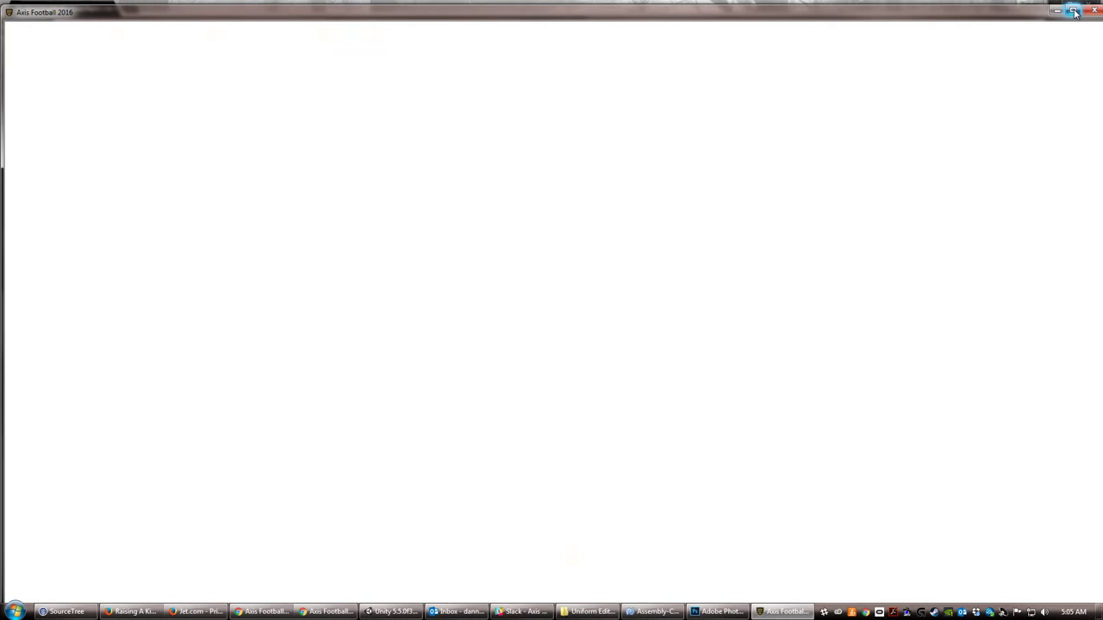
pyautogui.click(1074, 12)
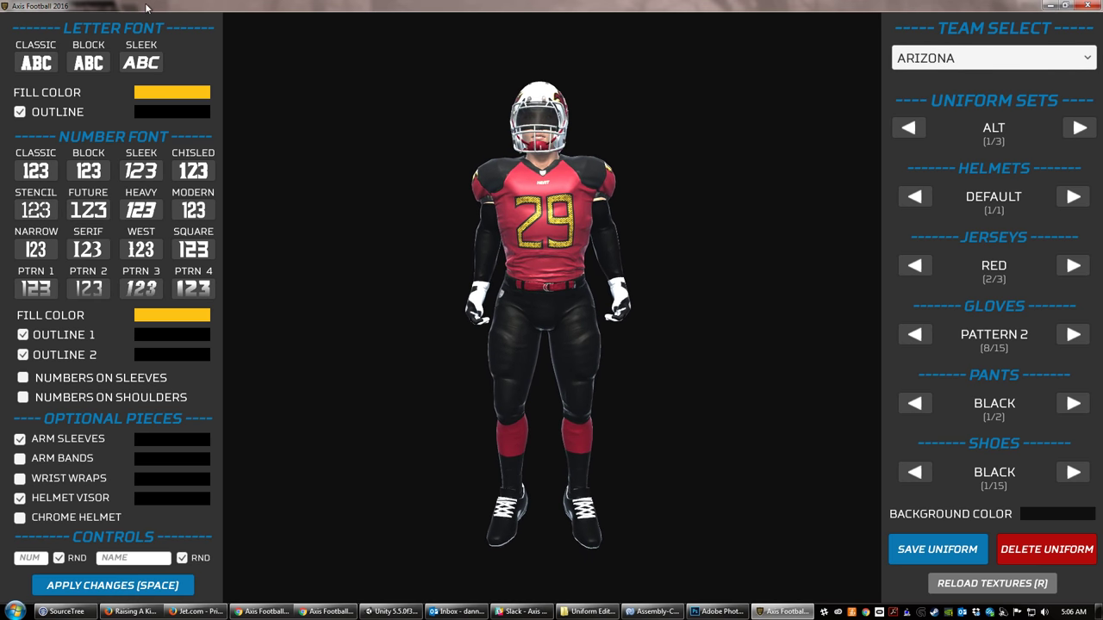
# Open the Team Select list and load the Chicago team's uniforms
pyautogui.click(1014, 59)
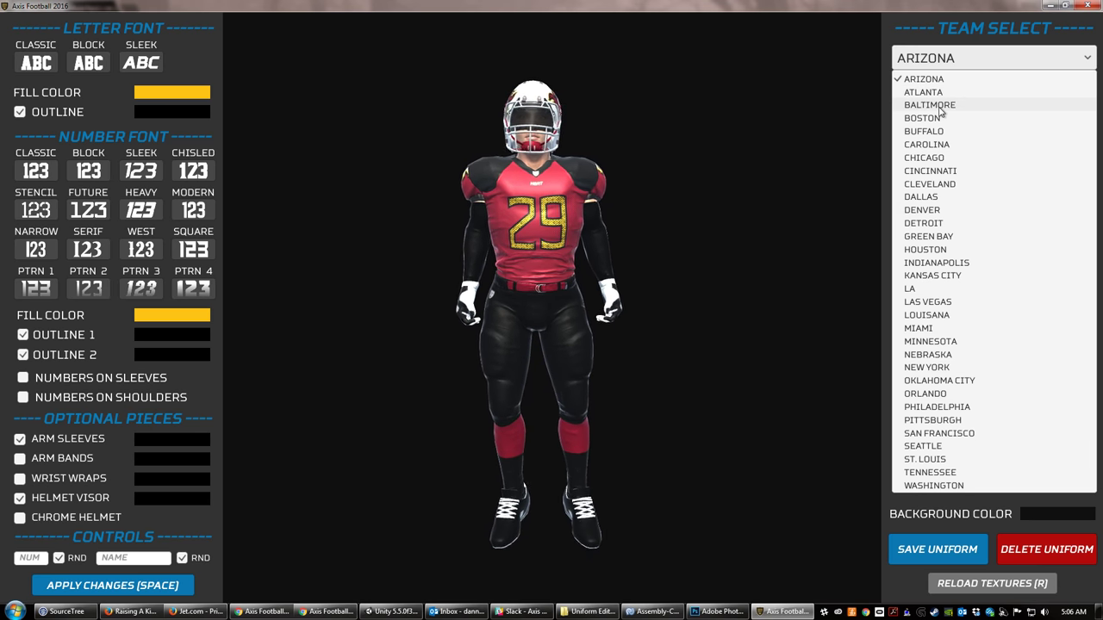
pyautogui.click(958, 163)
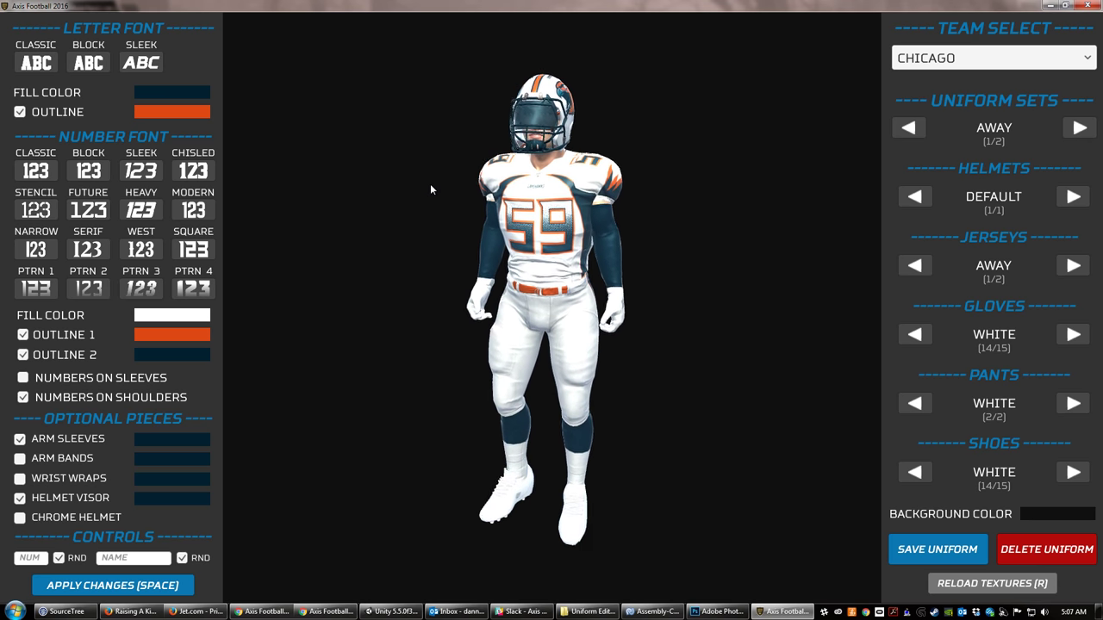
# Zoom the 3-D view in and out to inspect Chicago's away uniform
pyautogui.scroll(5, 435, 185)
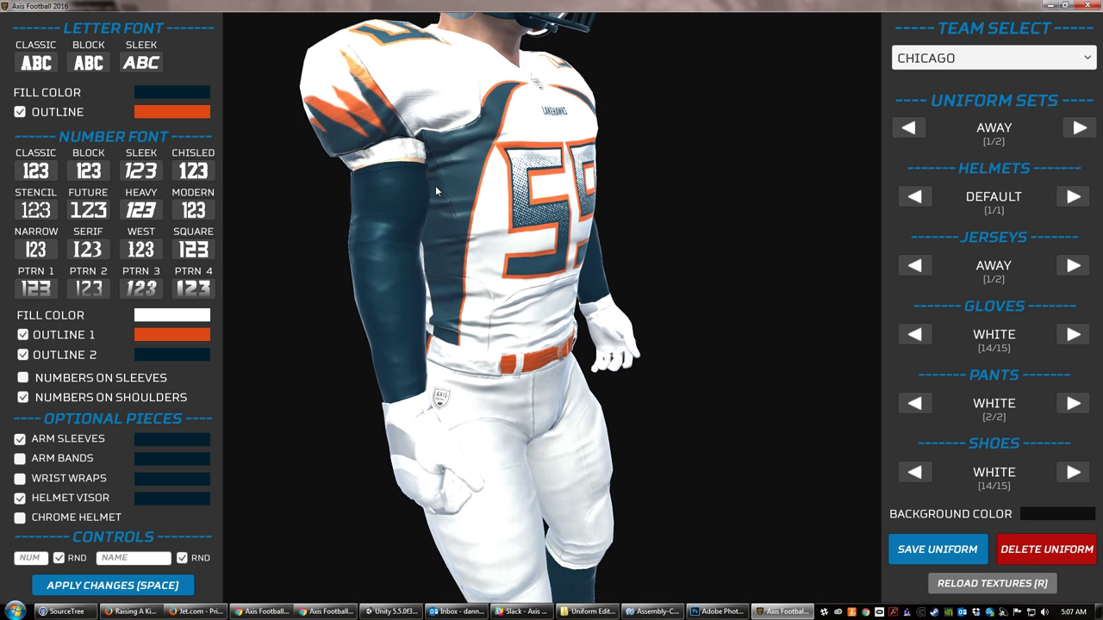
pyautogui.scroll(-5, 435, 186)
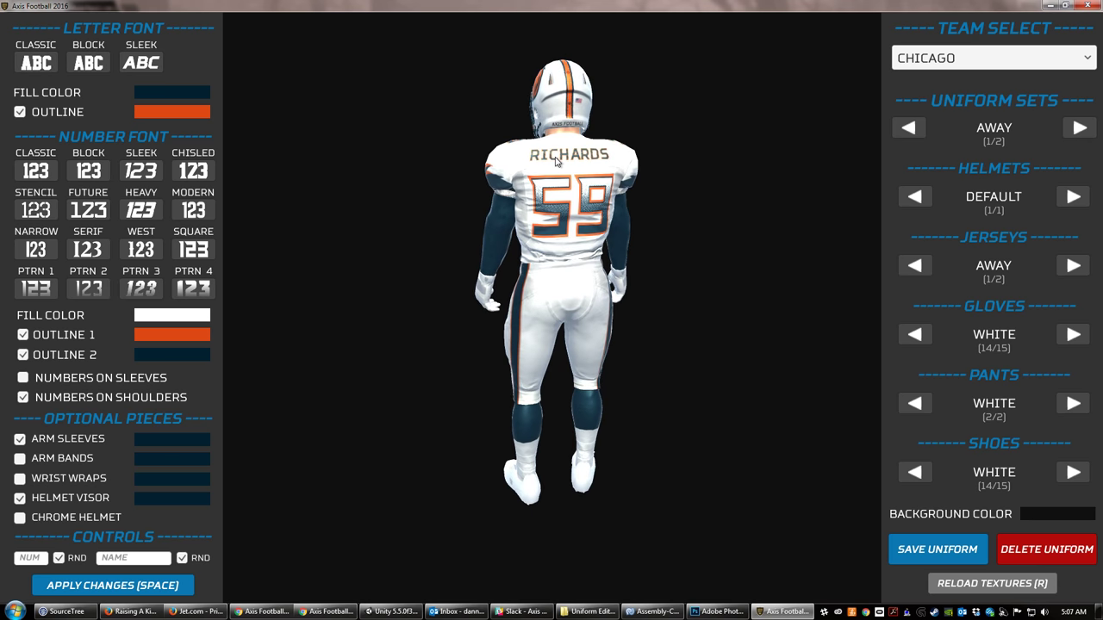
pyautogui.scroll(3, 556, 161)
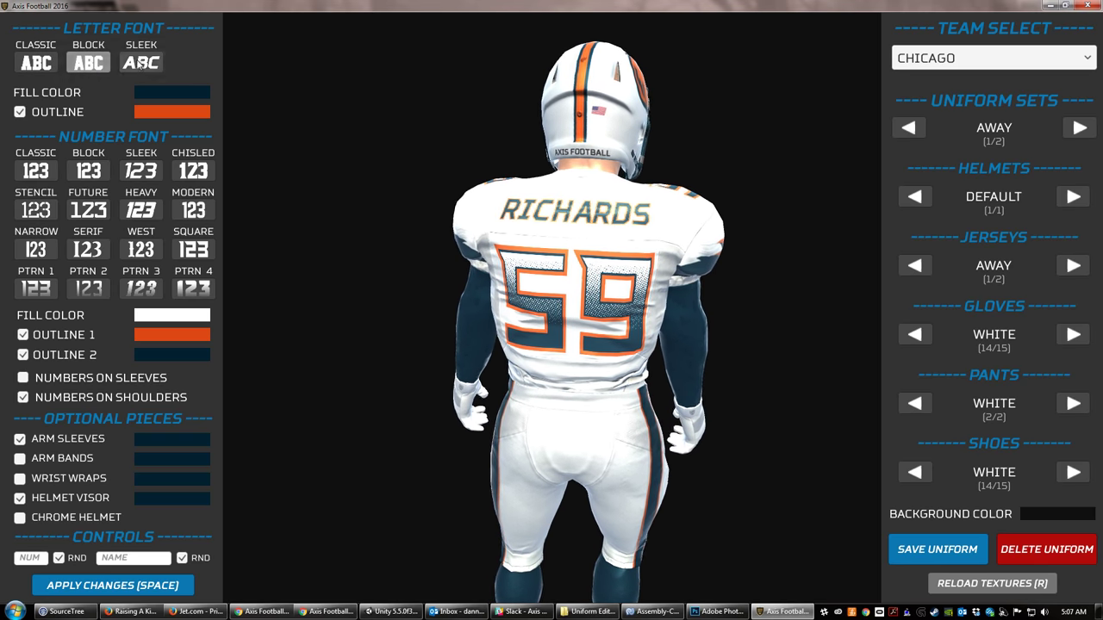
# Try the Block and Sleek name fonts, settle on Classic, and bring up the name fill colour picker
pyautogui.click(88, 63)
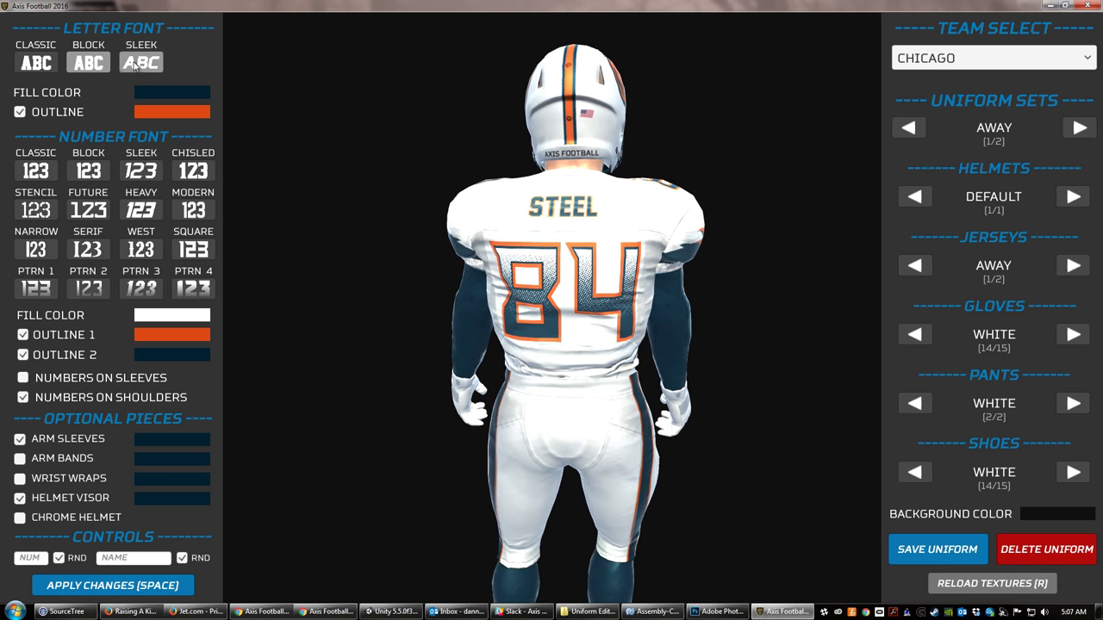
pyautogui.click(134, 67)
pyautogui.click(50, 66)
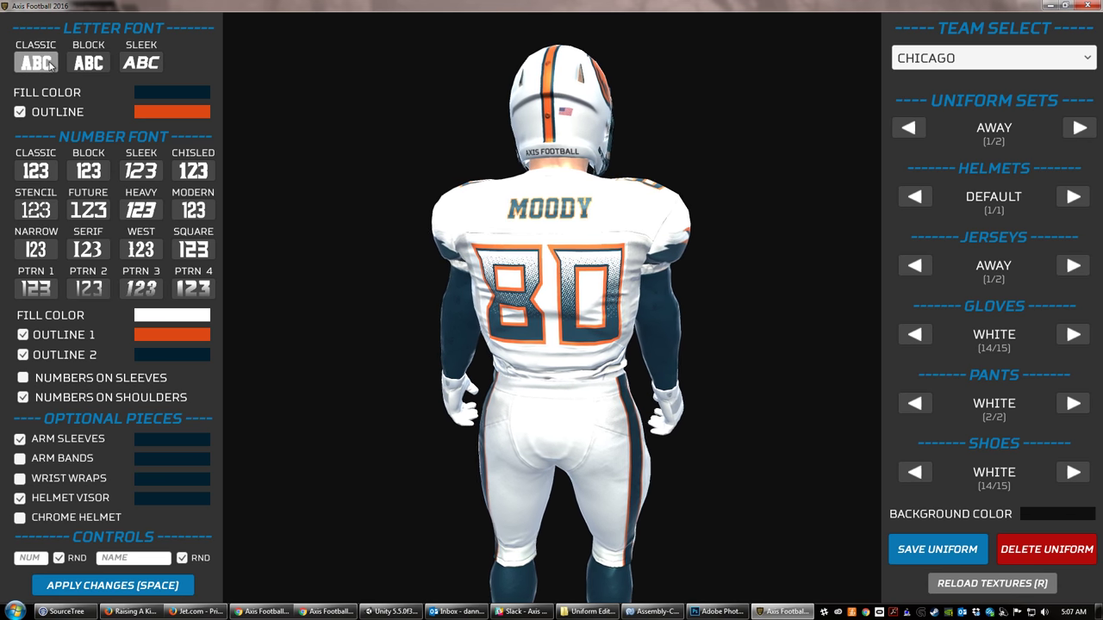
pyautogui.click(90, 66)
pyautogui.click(141, 67)
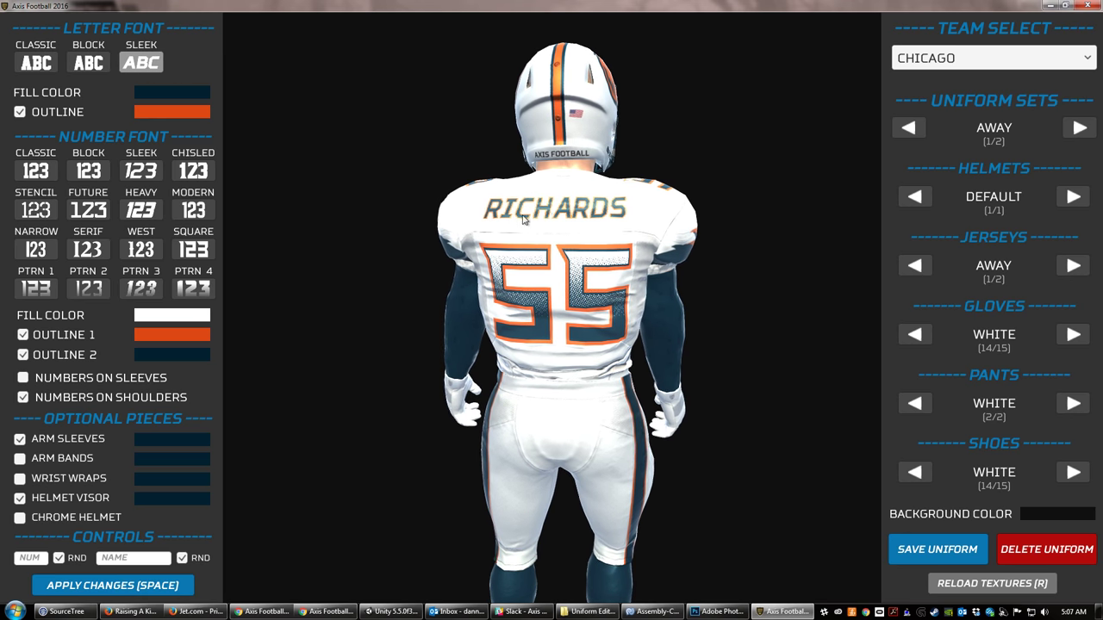
pyautogui.click(89, 67)
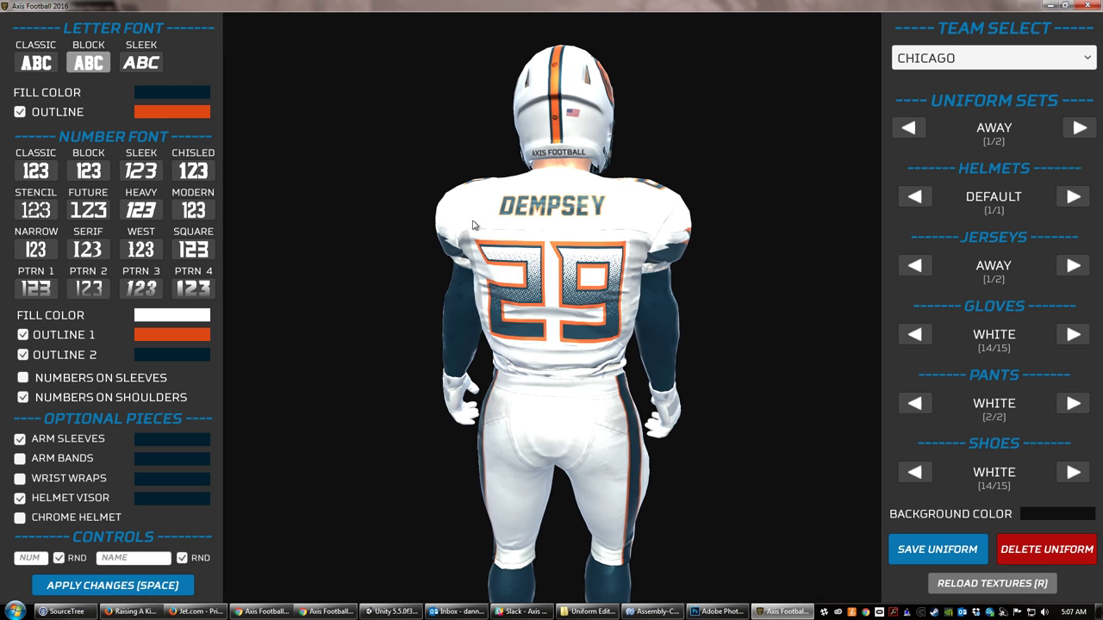
pyautogui.click(37, 64)
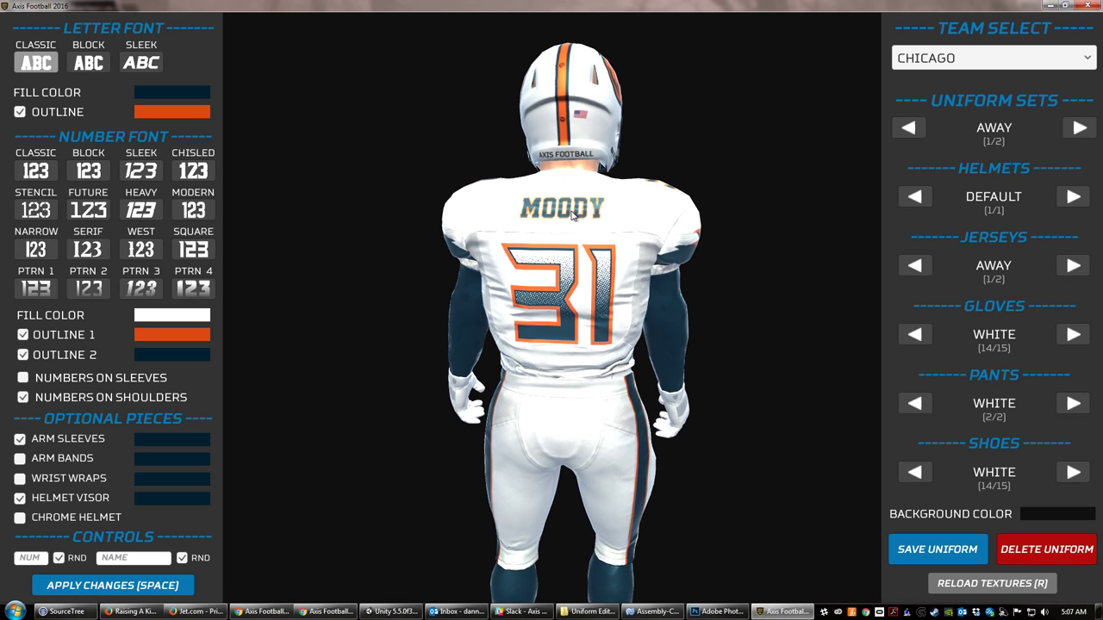
pyautogui.scroll(3, 568, 216)
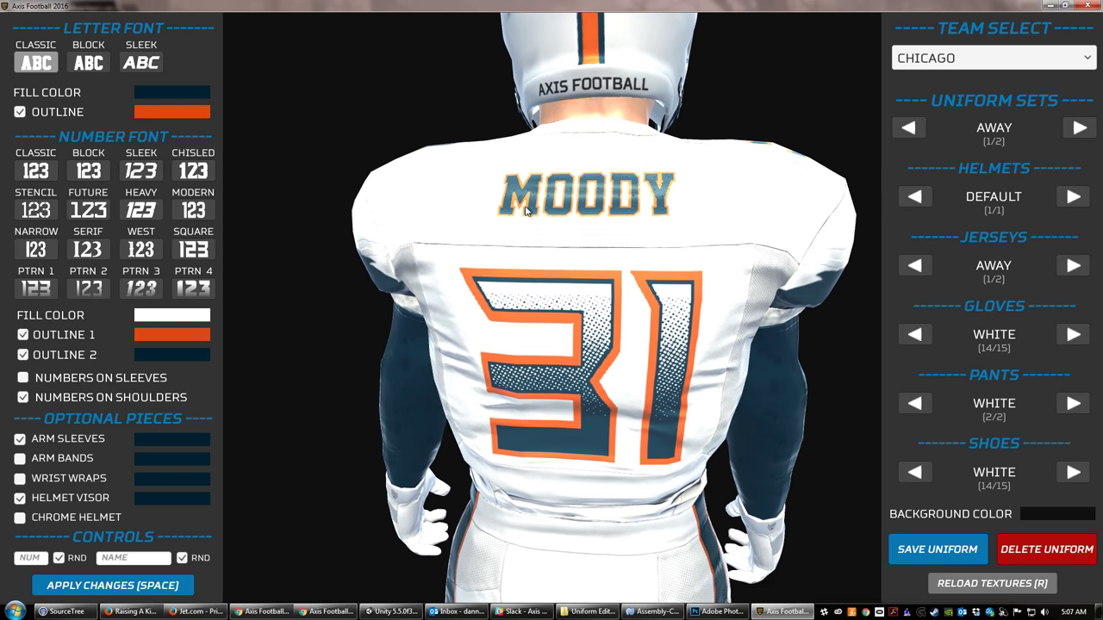
pyautogui.scroll(-3, 517, 215)
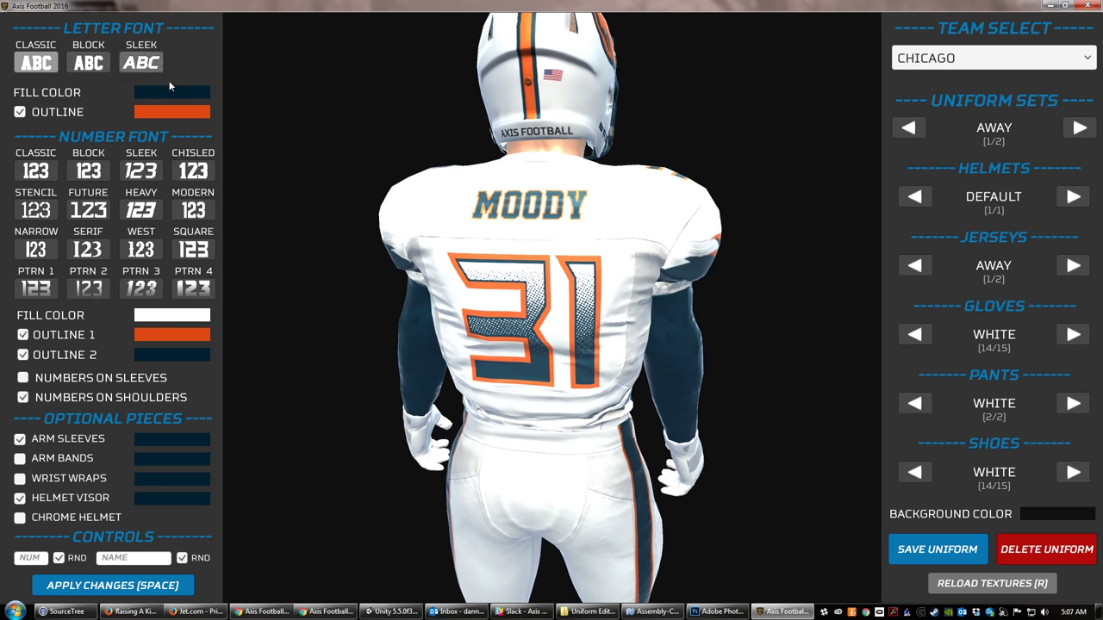
pyautogui.click(175, 92)
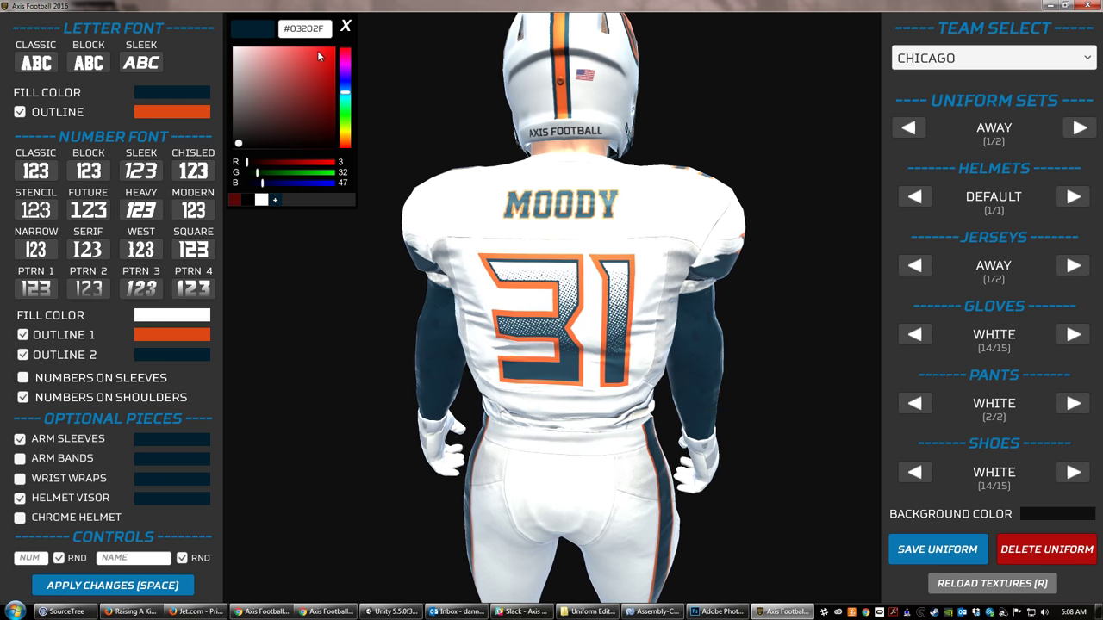
# Dismiss the colour picker and turn off the name lettering's outline
pyautogui.press('Escape')
pyautogui.click(20, 113)
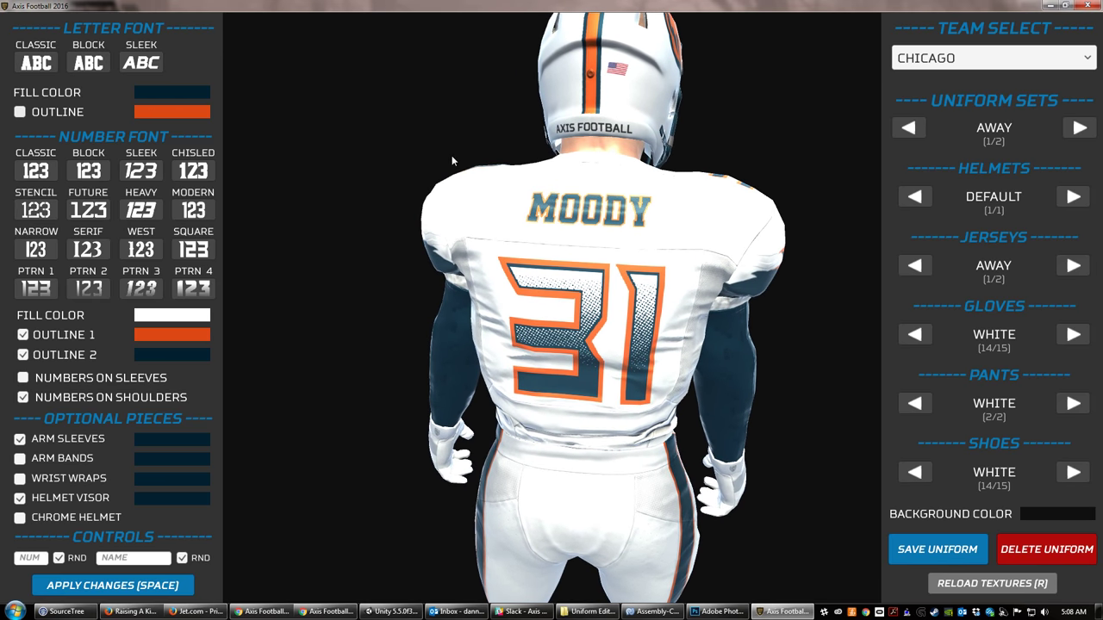
pyautogui.press('space')
pyautogui.press('space')
pyautogui.scroll(-5, 516, 216)
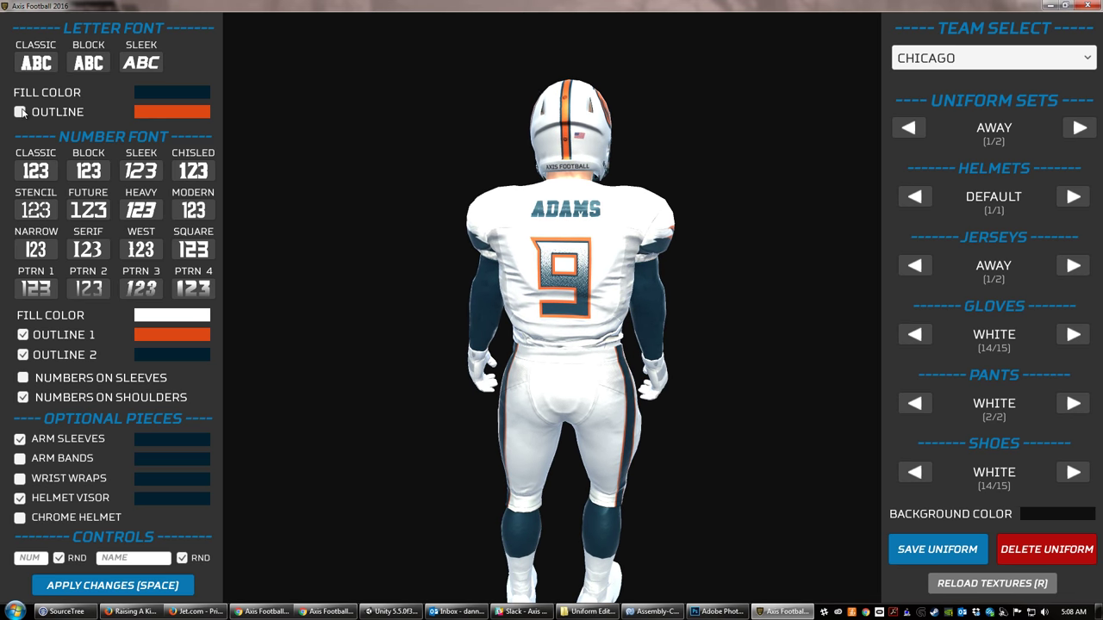
pyautogui.press('space')
pyautogui.scroll(5, 389, 177)
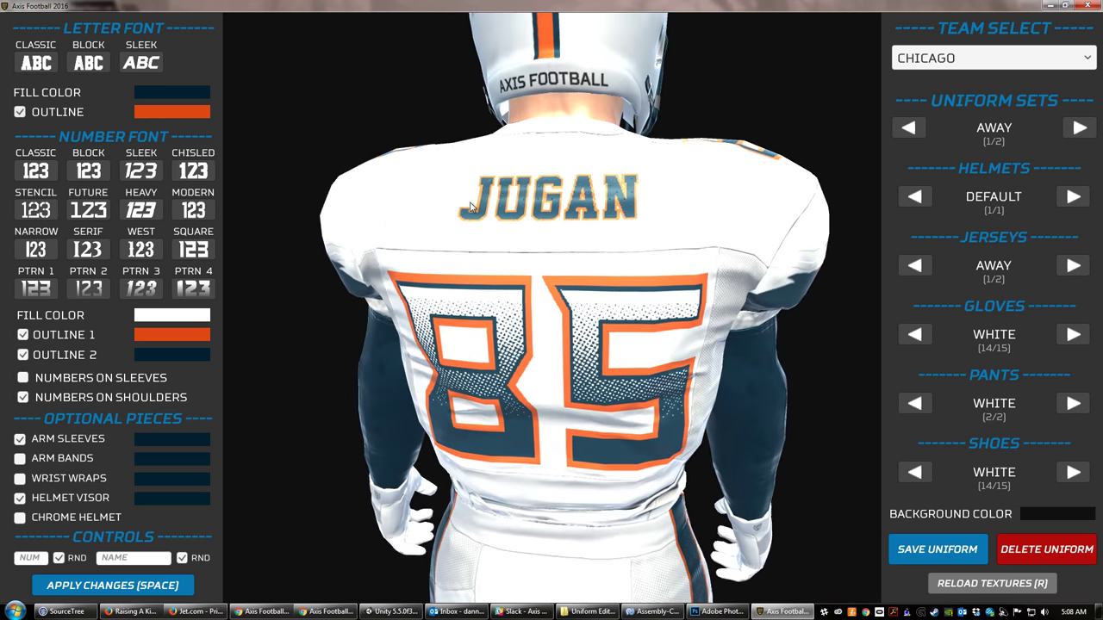
# Set the player name's fill colour to bright blue #0B92D8
pyautogui.click(158, 98)
pyautogui.moveTo(290, 117); pyautogui.dragTo(349, 94)
pyautogui.click(344, 29)
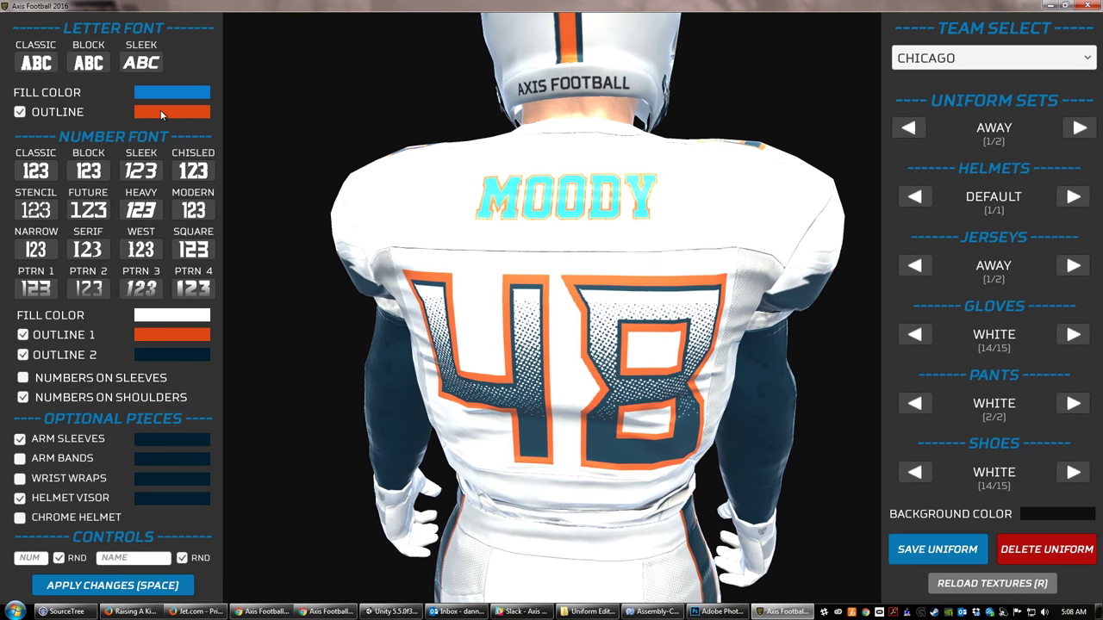
pyautogui.click(161, 109)
# Change the name lettering's outline colour to black #000000
pyautogui.moveTo(333, 71); pyautogui.dragTo(237, 143)
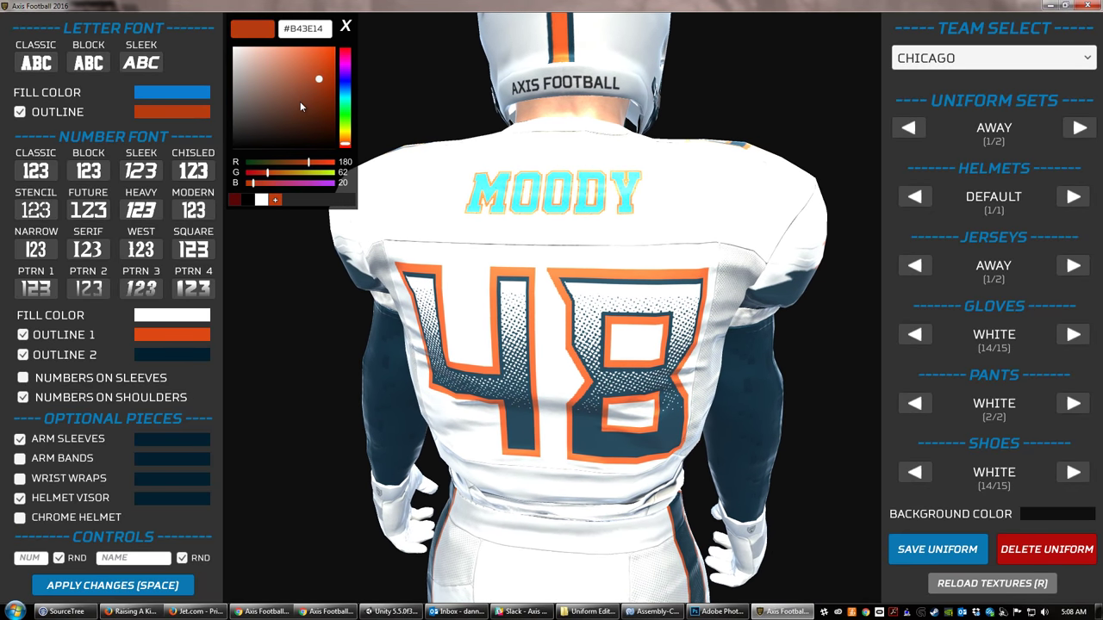
pyautogui.click(345, 28)
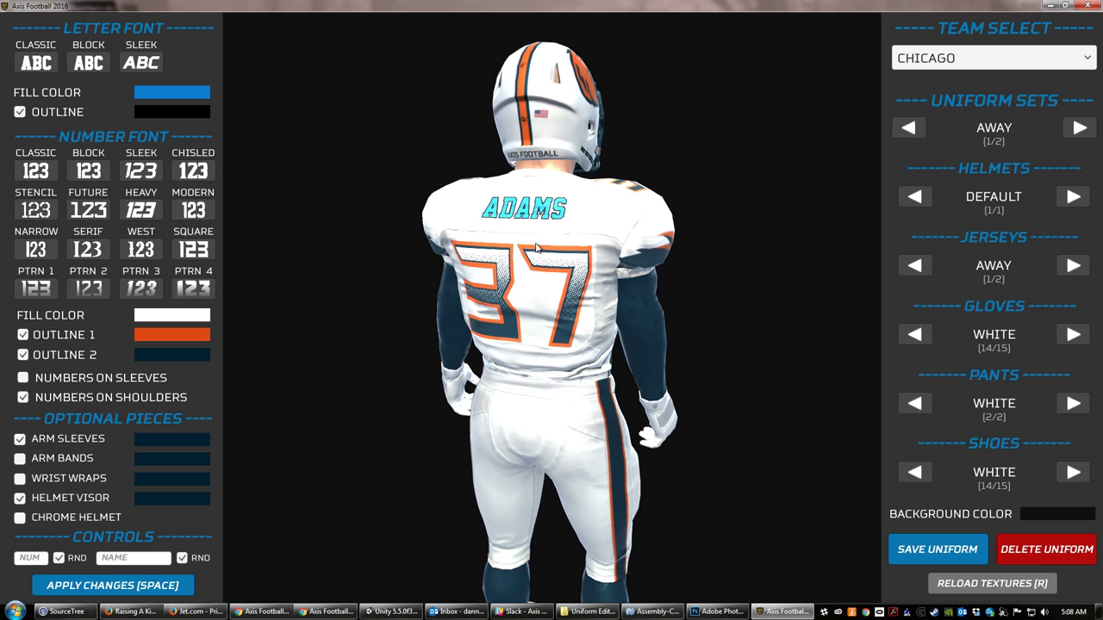
pyautogui.scroll(-3, 597, 314)
# Turn the player to face front and switch the jersey numbers to a serif-style font
pyautogui.moveTo(591, 328); pyautogui.dragTo(574, 325)
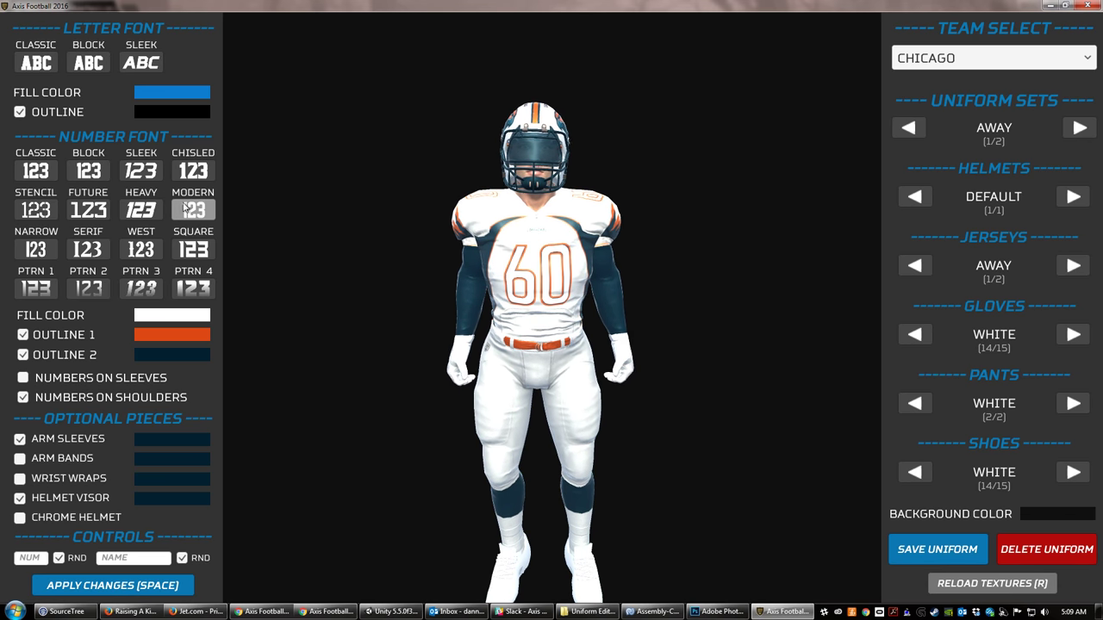
pyautogui.click(35, 249)
pyautogui.click(93, 251)
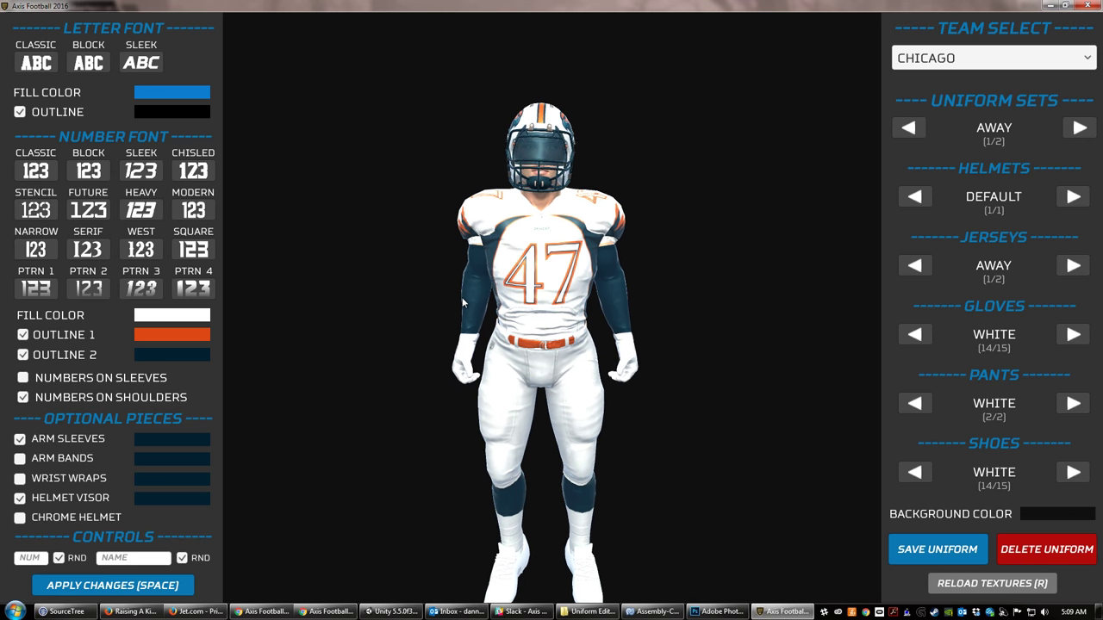
pyautogui.scroll(5, 470, 338)
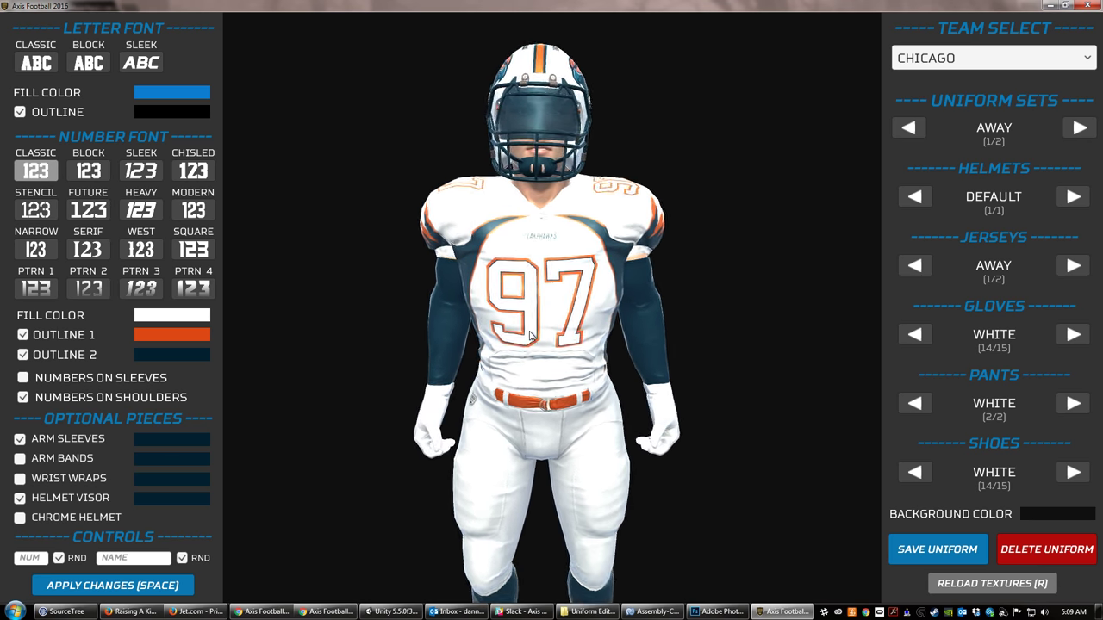
pyautogui.scroll(-3, 545, 347)
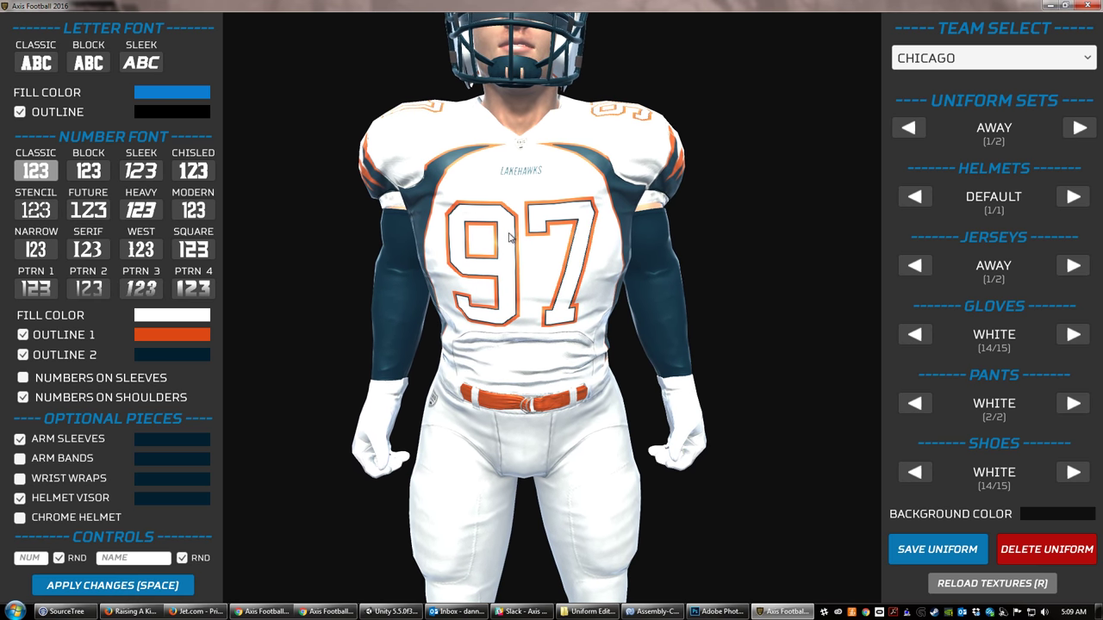
pyautogui.moveTo(520, 264); pyautogui.dragTo(480, 250)
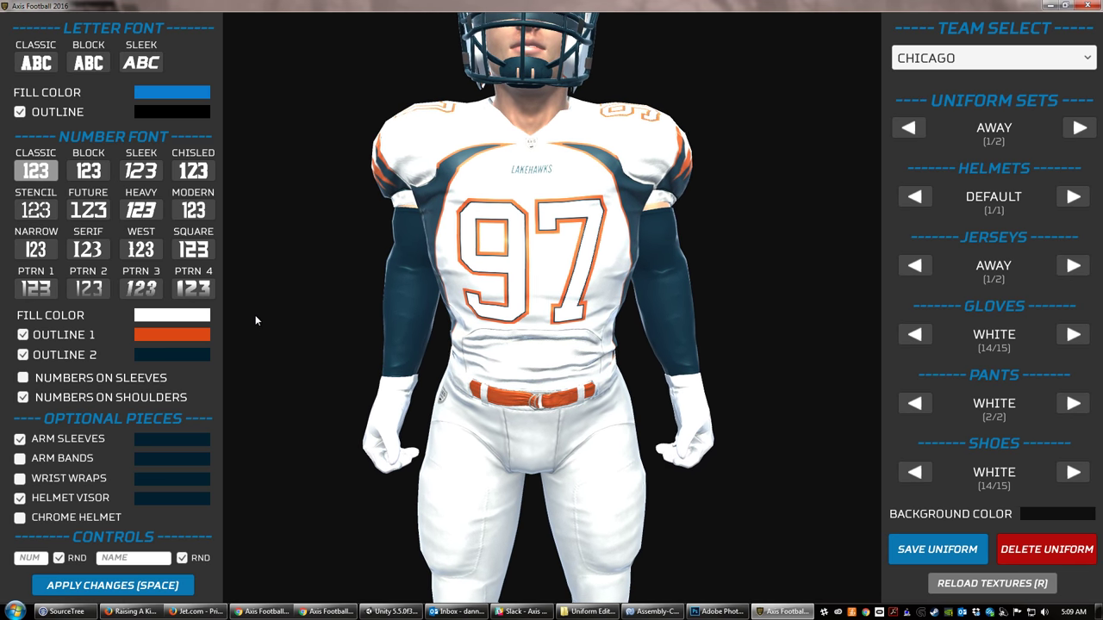
# Save the orange as a reusable preset colour while reviewing the number colour choices
pyautogui.click(197, 316)
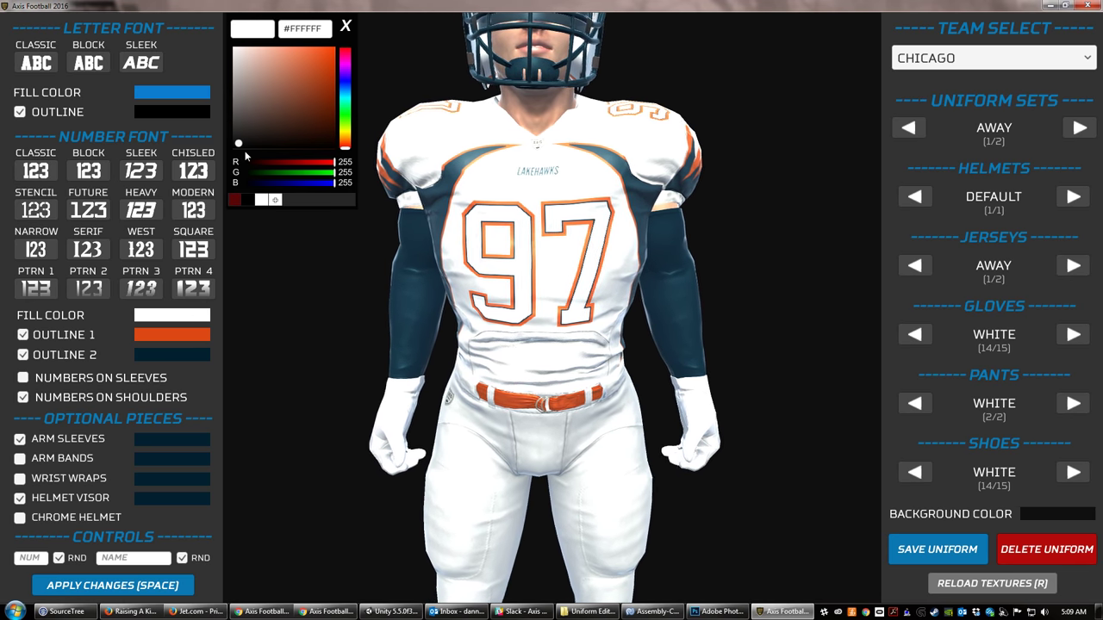
pyautogui.click(344, 27)
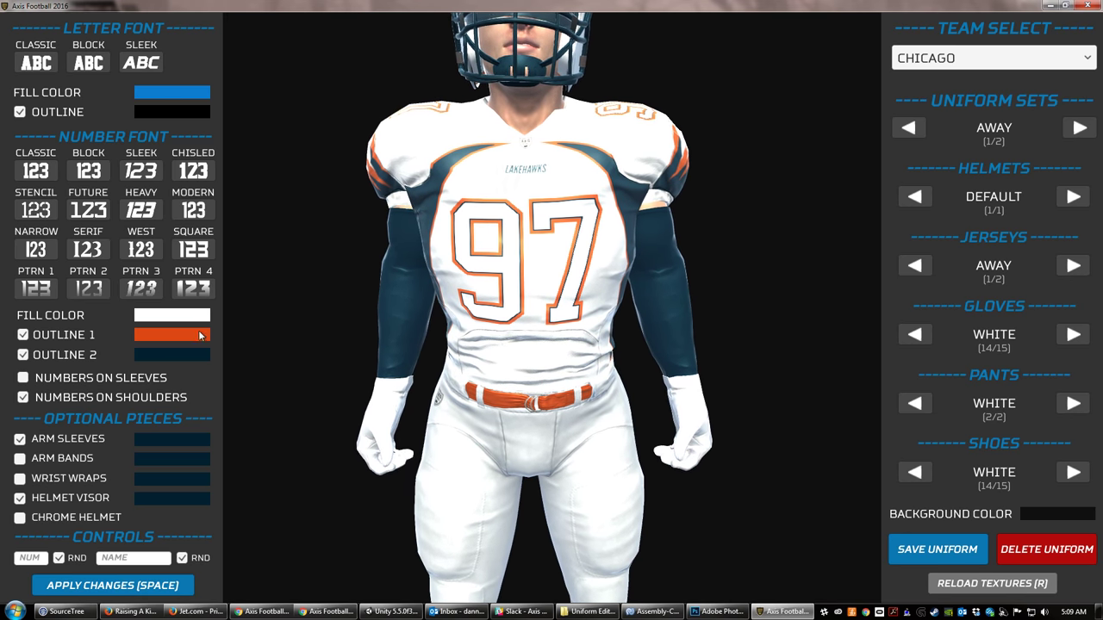
pyautogui.click(195, 334)
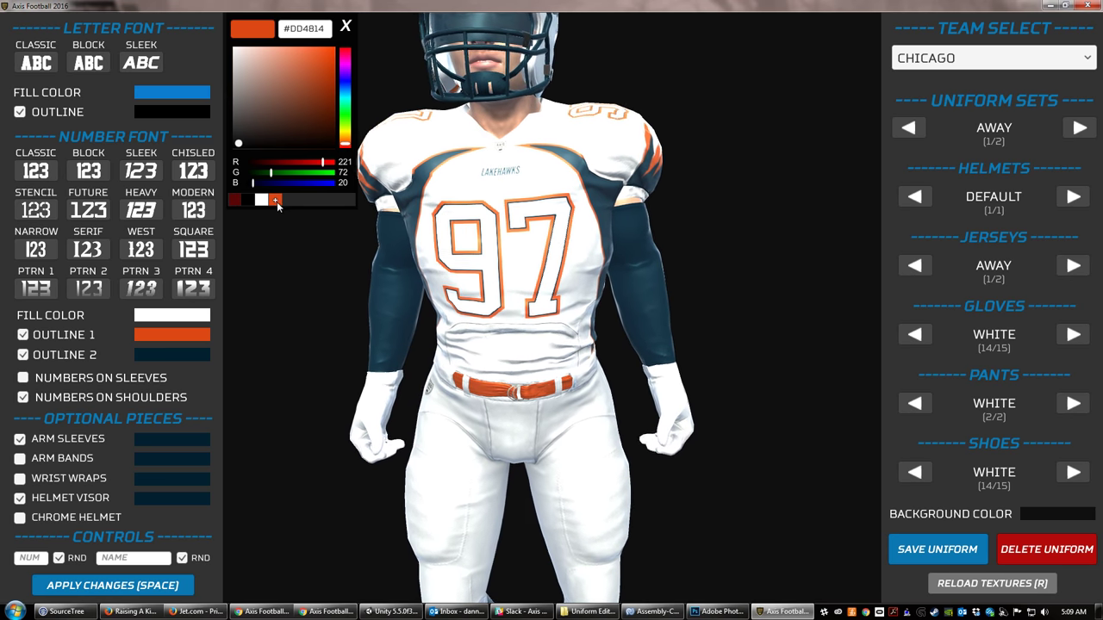
pyautogui.click(277, 201)
pyautogui.click(218, 297)
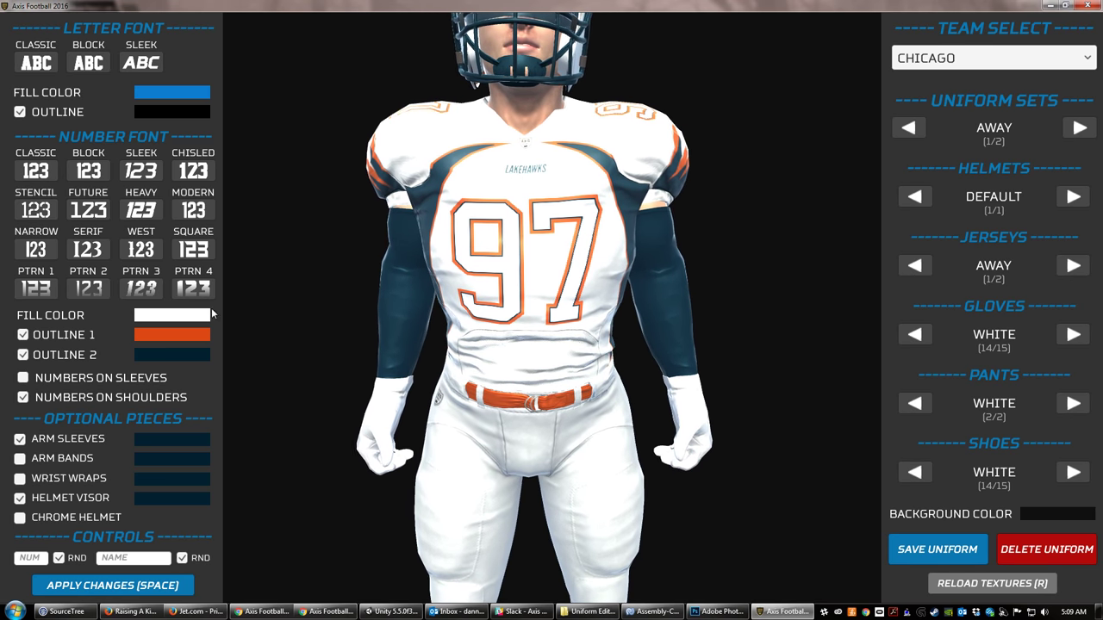
pyautogui.click(167, 354)
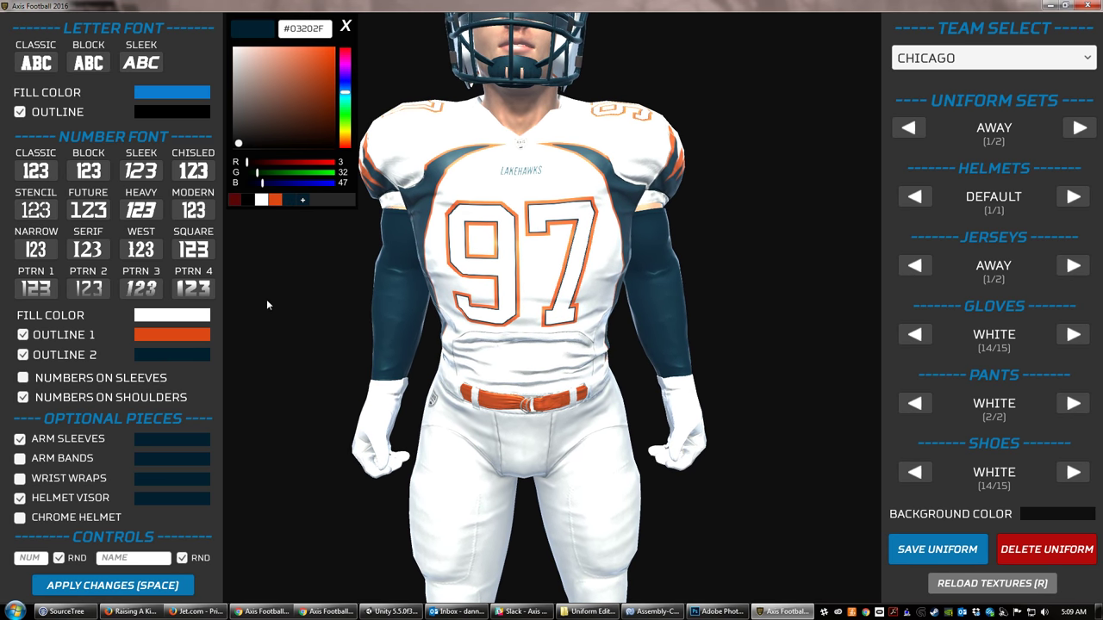
pyautogui.click(347, 28)
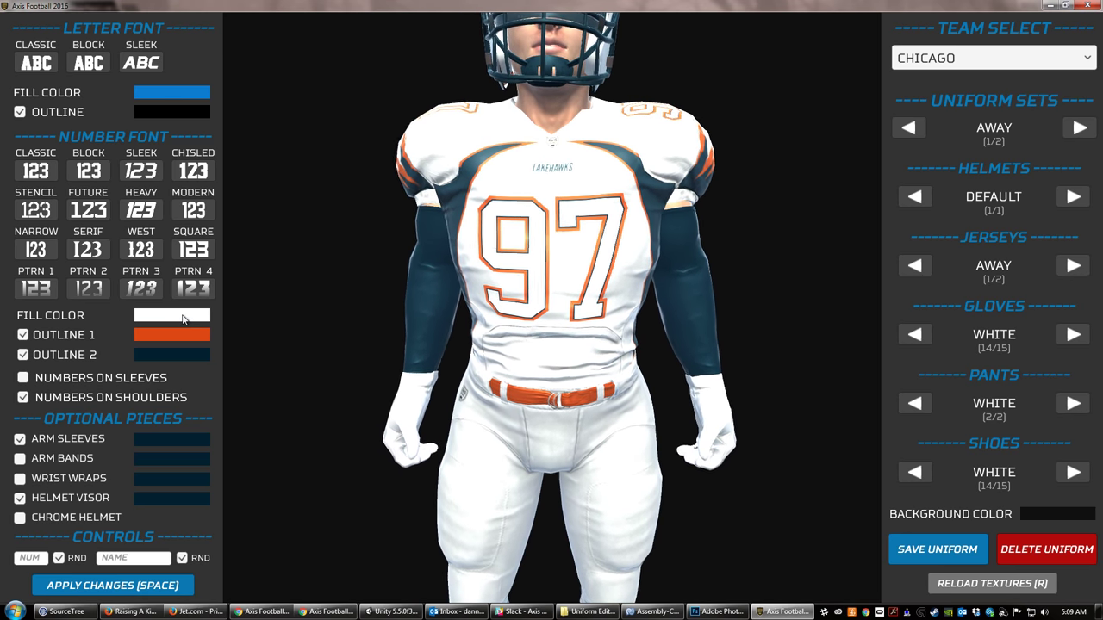
# Make the jersey number fill dark navy #03202F and apply it to the preview
pyautogui.click(183, 320)
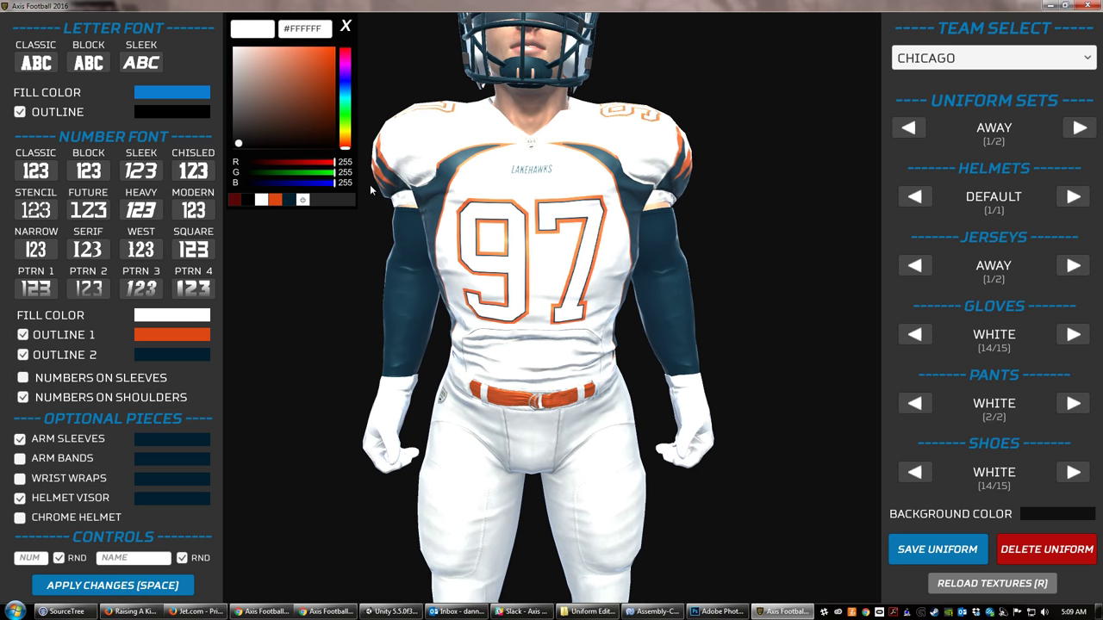
pyautogui.click(289, 200)
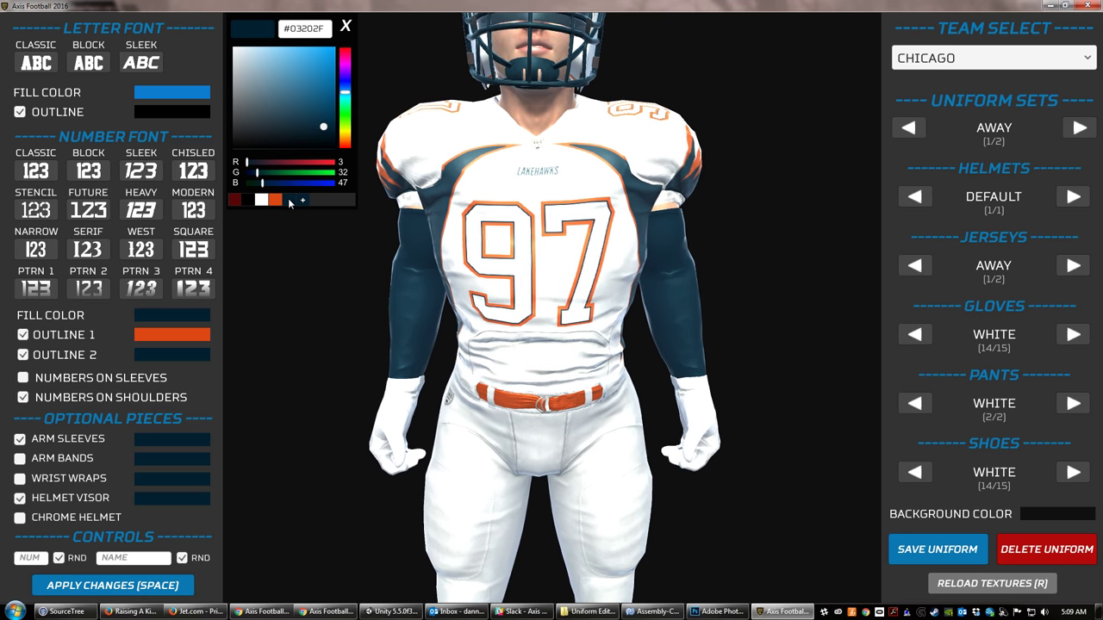
pyautogui.click(346, 30)
pyautogui.press('space')
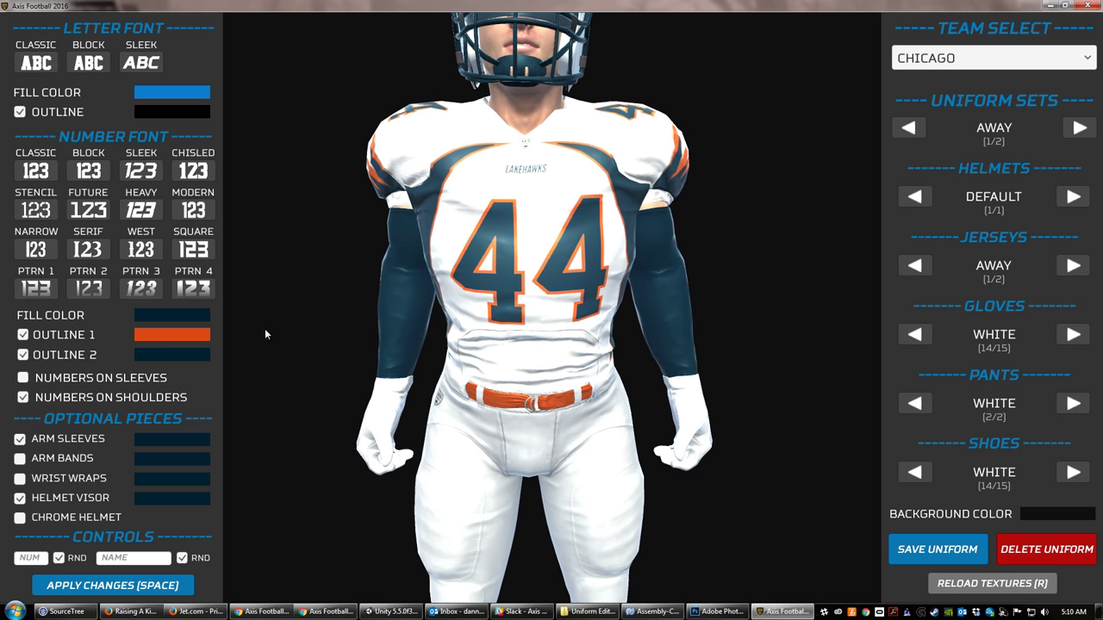
# Set the first number outline to white and the second to orange
pyautogui.click(185, 335)
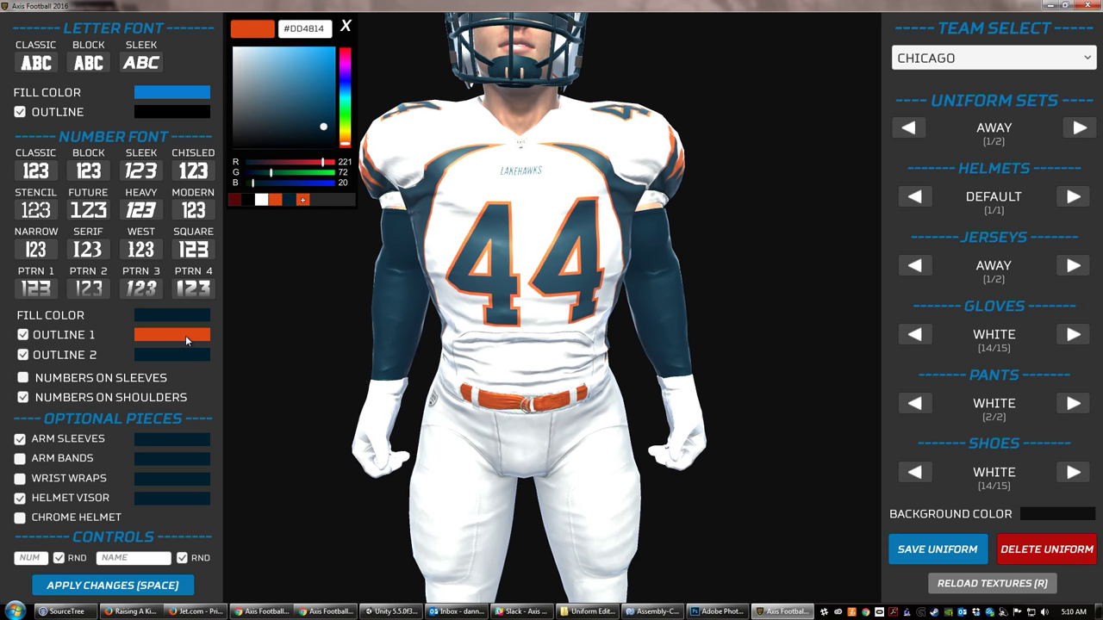
pyautogui.click(261, 199)
pyautogui.click(346, 30)
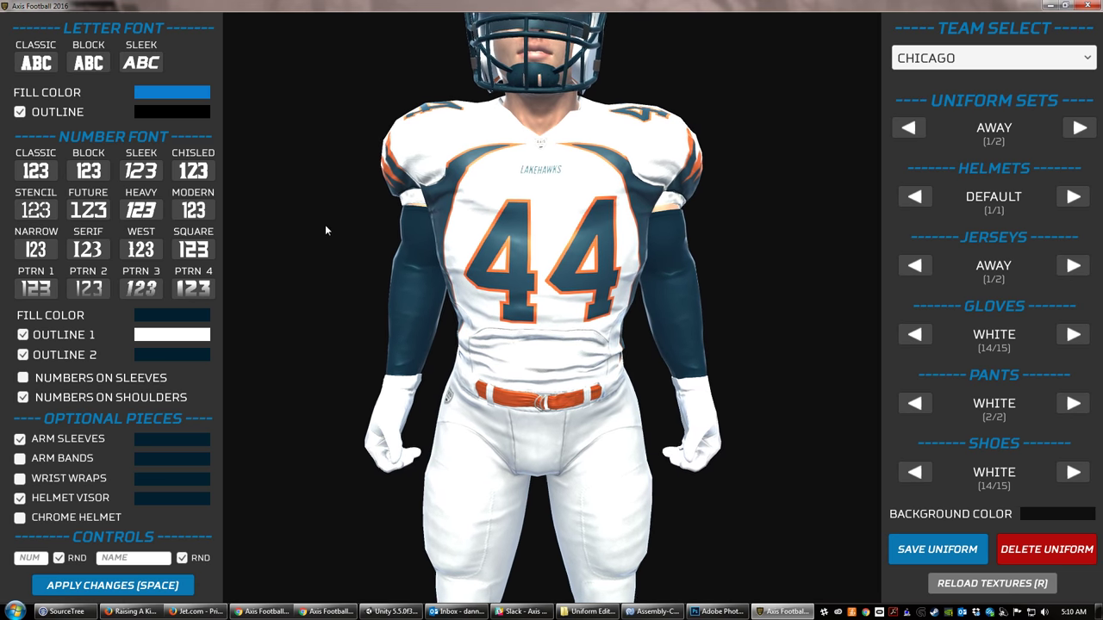
pyautogui.press('space')
pyautogui.click(171, 355)
pyautogui.click(274, 200)
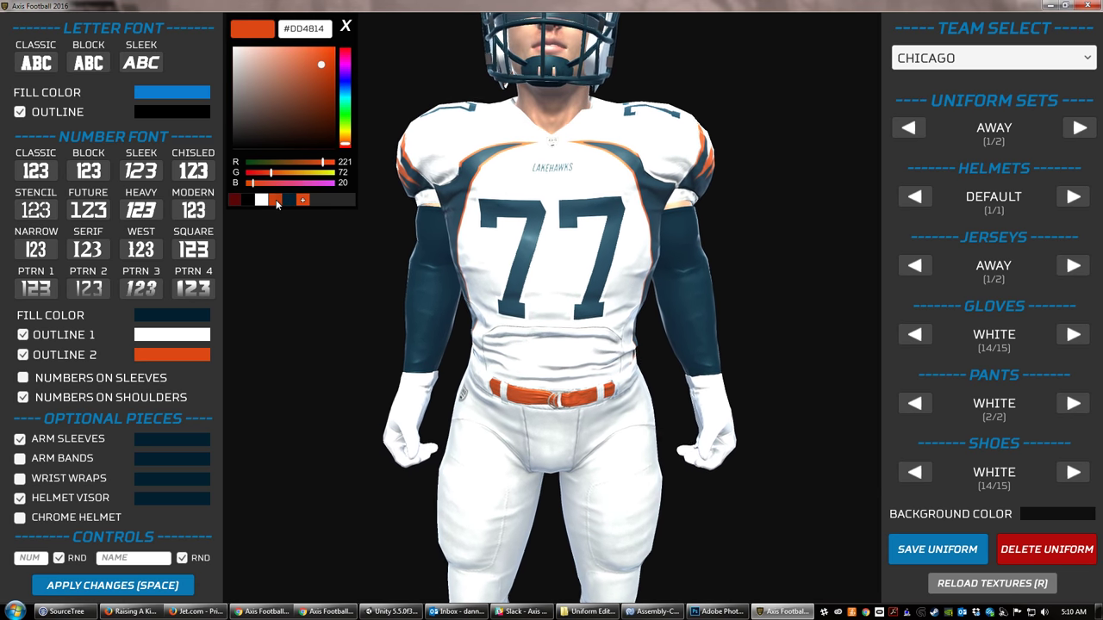
pyautogui.click(346, 26)
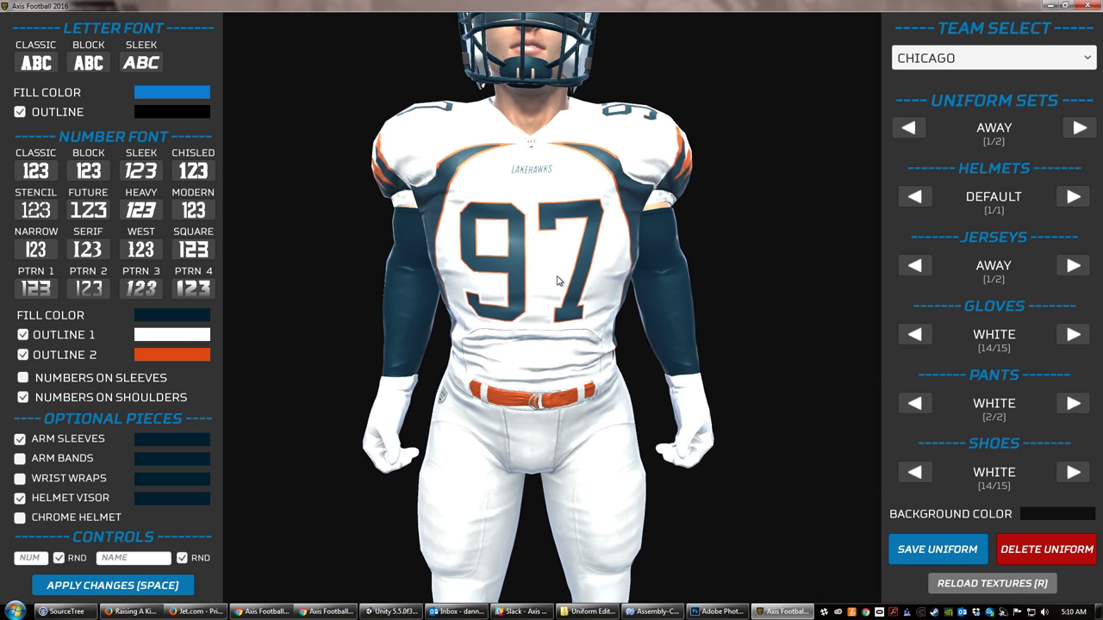
# Swap the number outlines: first outline orange, second outline white, and apply
pyautogui.click(172, 338)
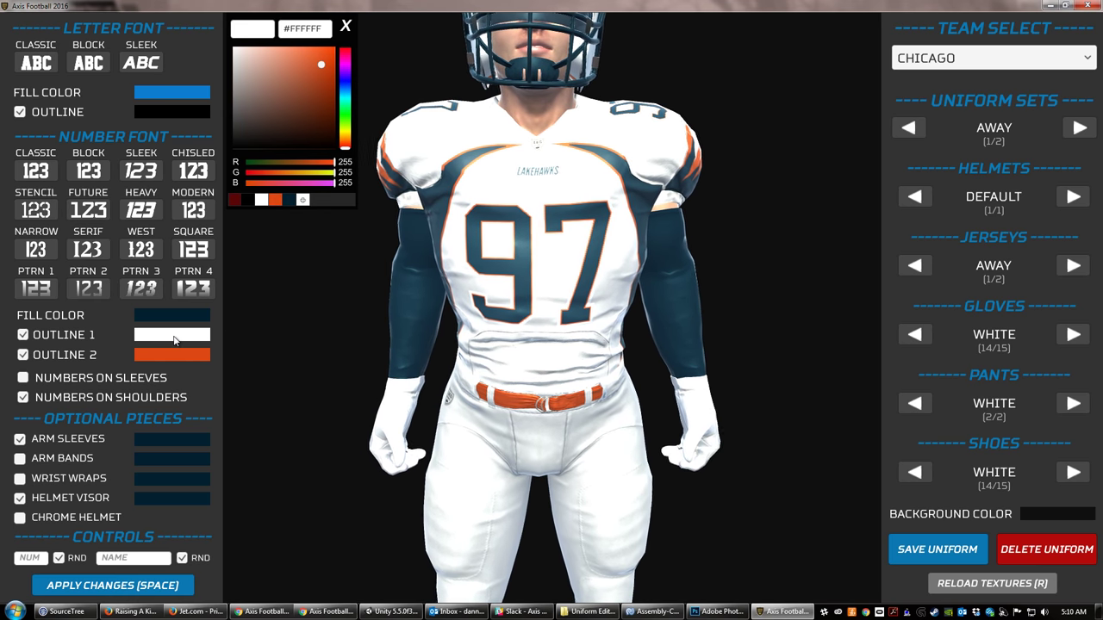
pyautogui.click(274, 200)
pyautogui.click(345, 30)
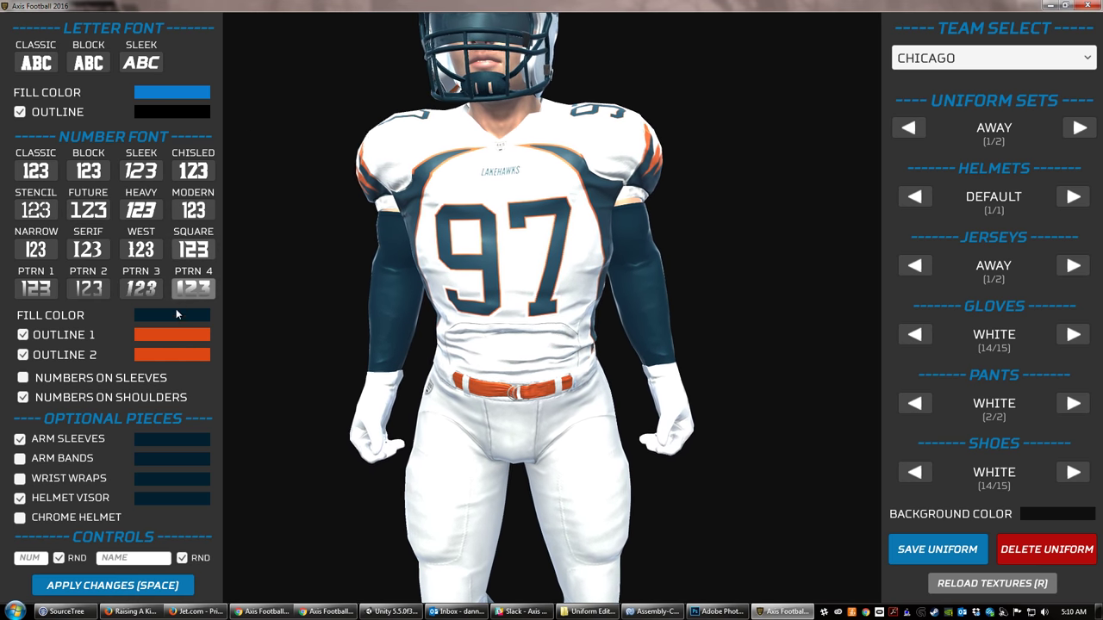
pyautogui.click(171, 355)
pyautogui.click(261, 200)
pyautogui.press('space')
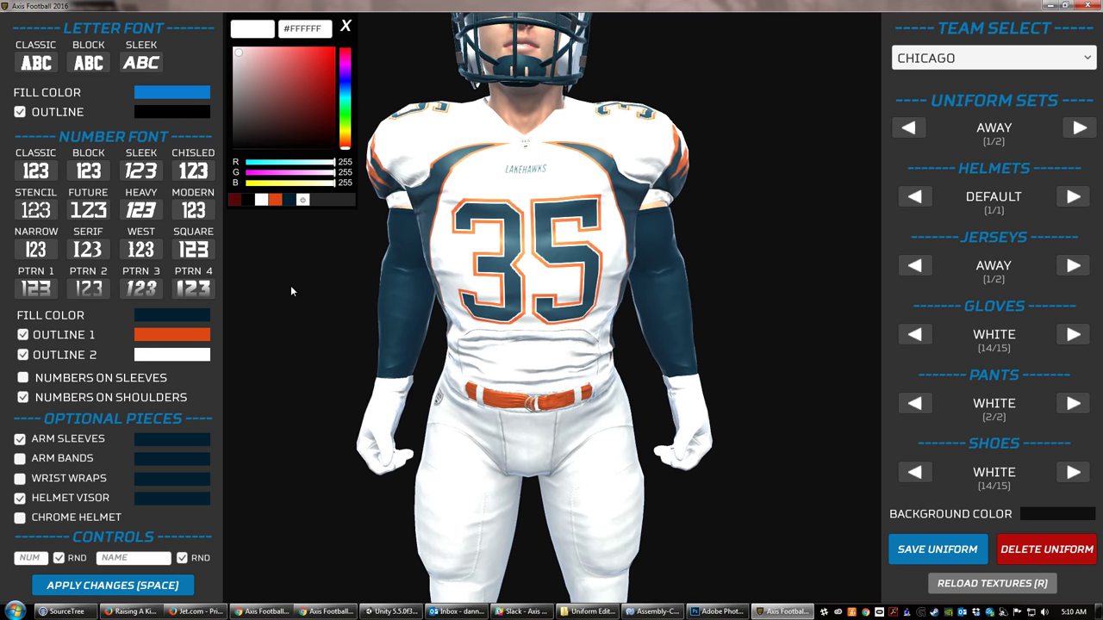
pyautogui.click(586, 263)
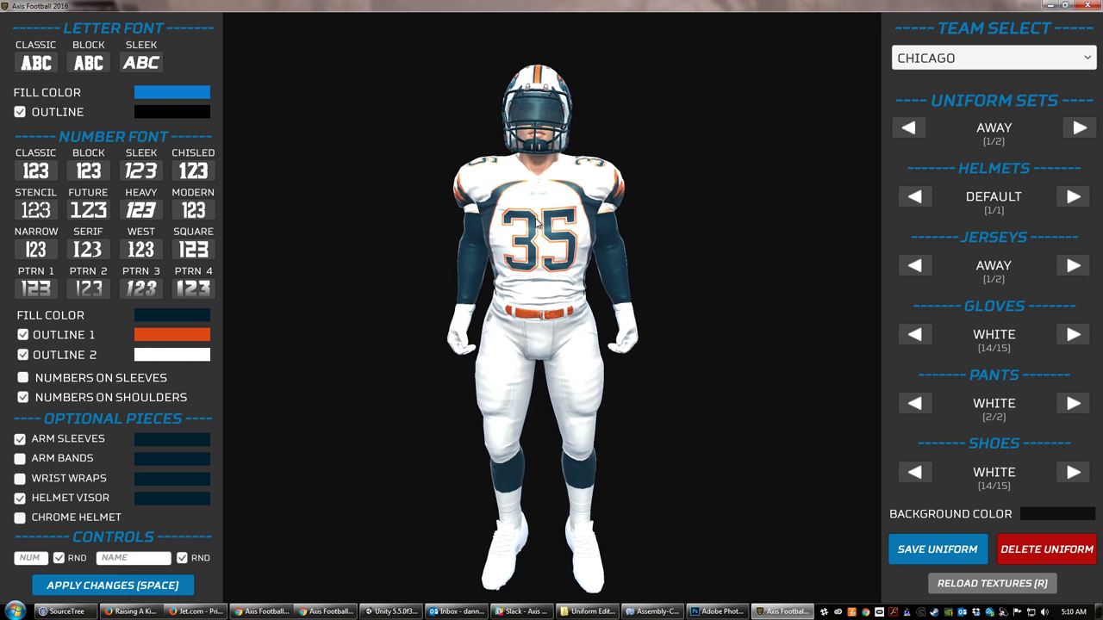
pyautogui.scroll(3, 535, 234)
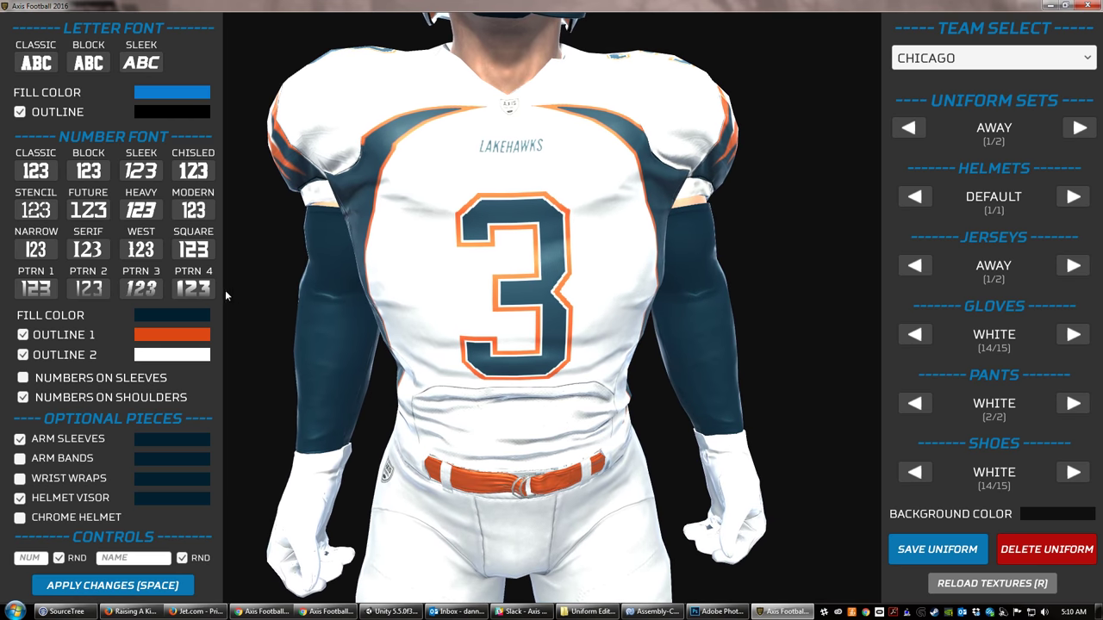
# Preview the PTRN 1 and PTRN 4 number fonts before choosing Classic
pyautogui.click(35, 288)
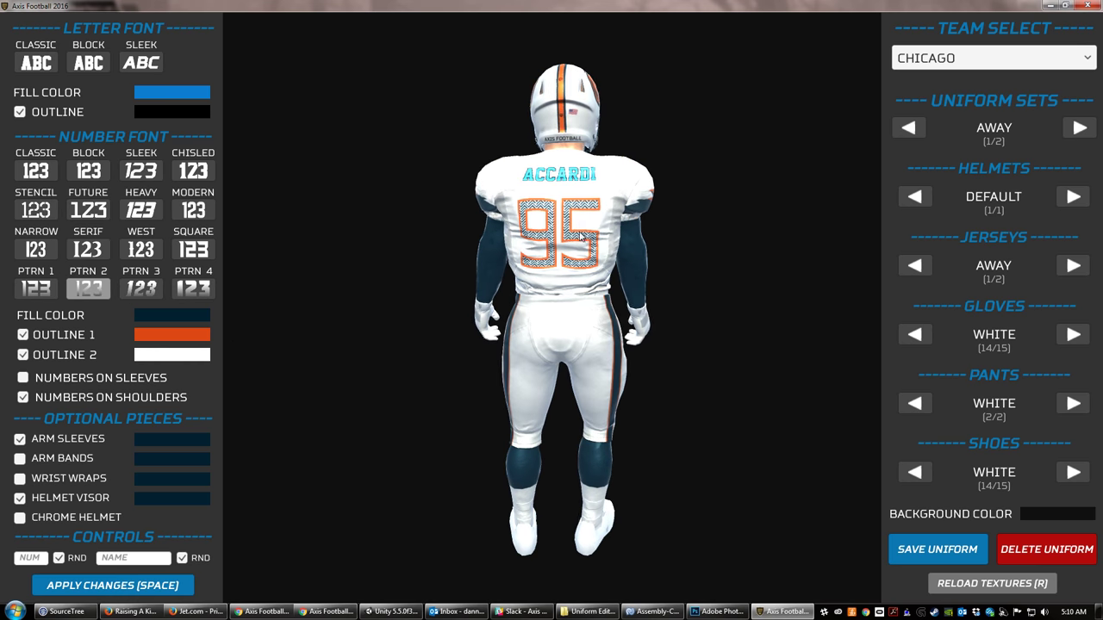
pyautogui.click(185, 292)
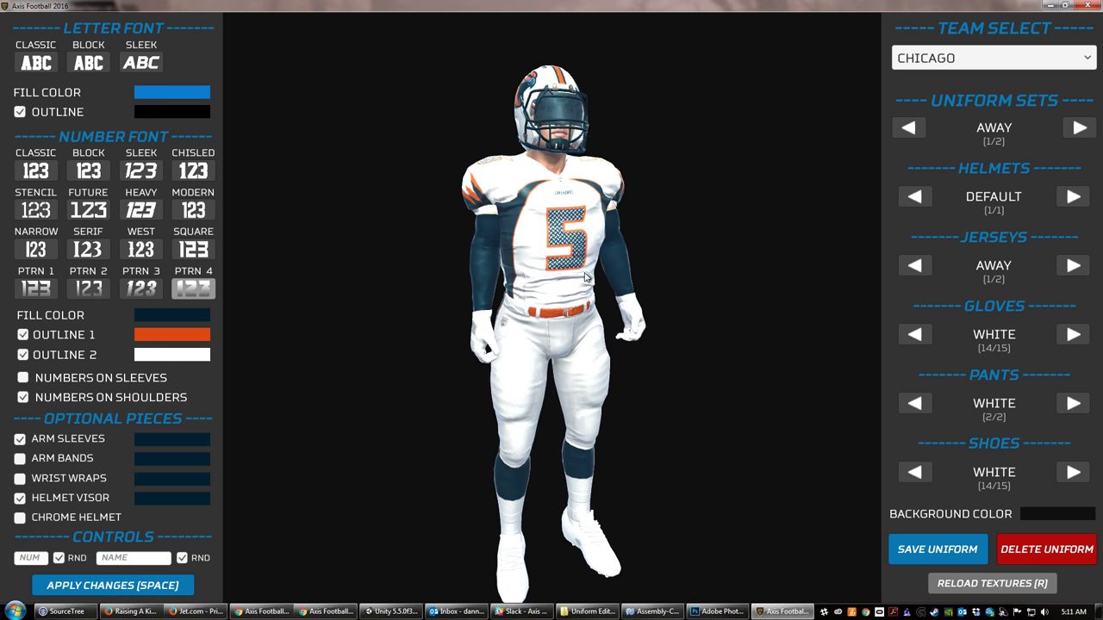
pyautogui.click(50, 175)
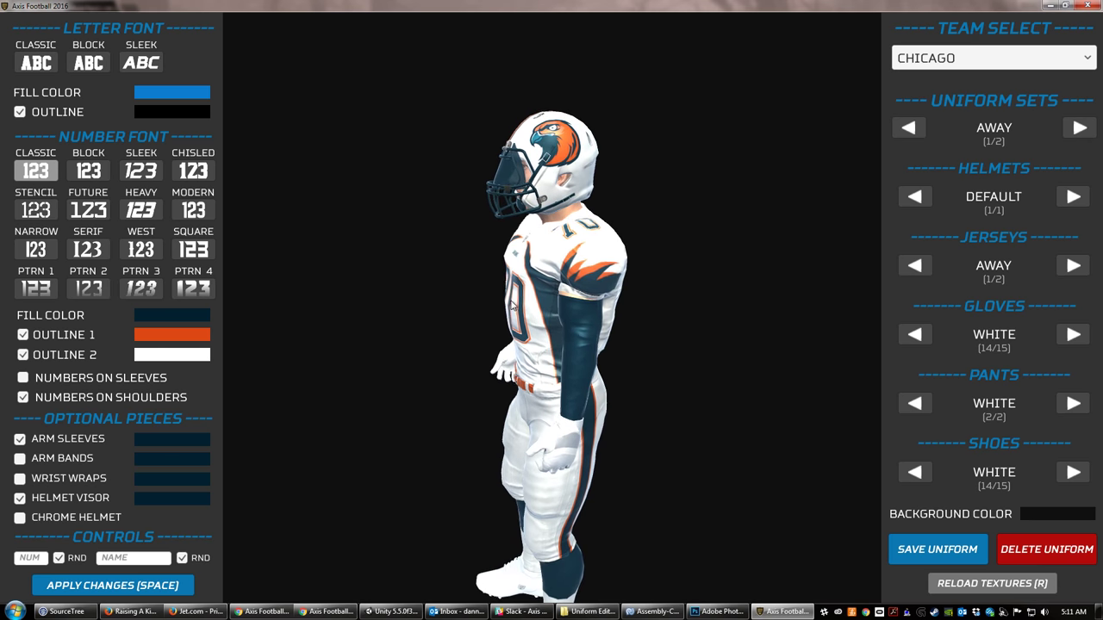
pyautogui.click(23, 398)
pyautogui.click(24, 398)
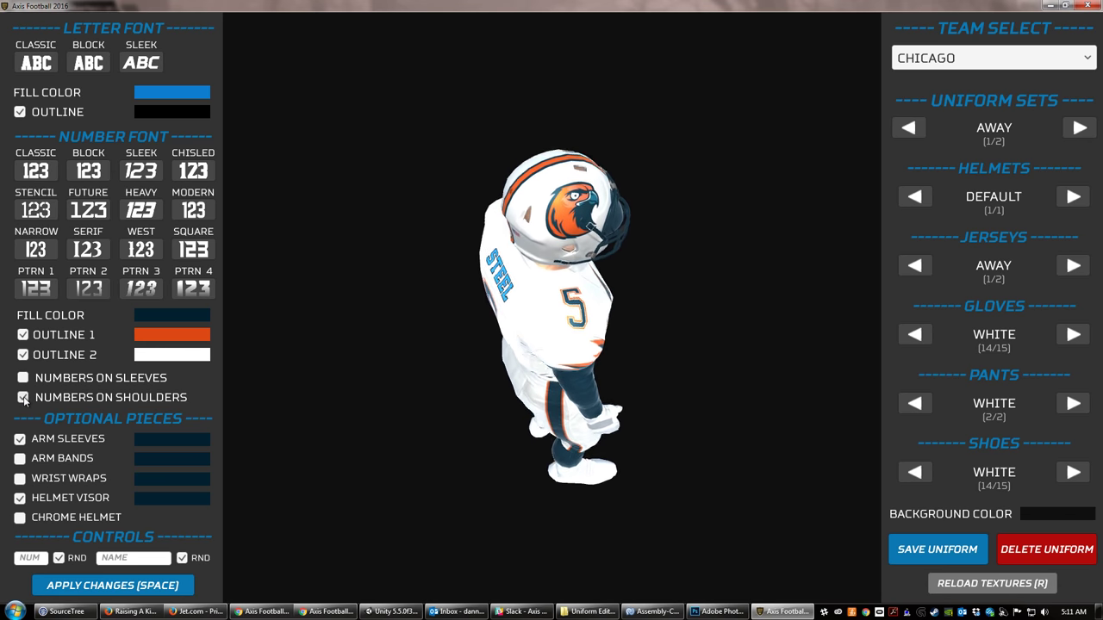
pyautogui.click(23, 398)
pyautogui.click(23, 398)
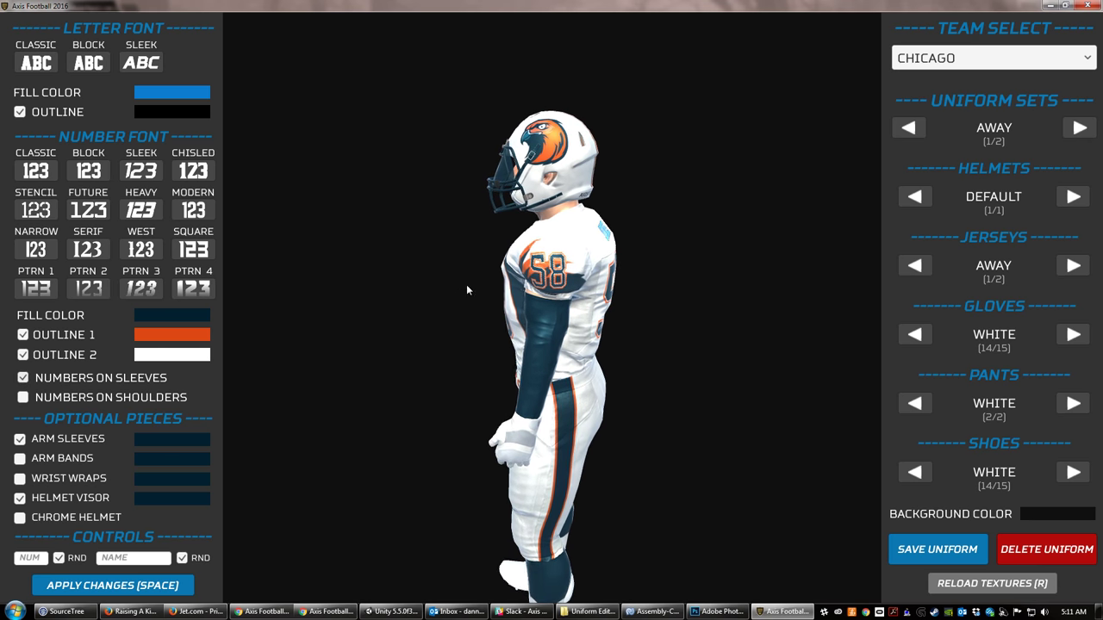
pyautogui.moveTo(507, 347); pyautogui.dragTo(585, 347)
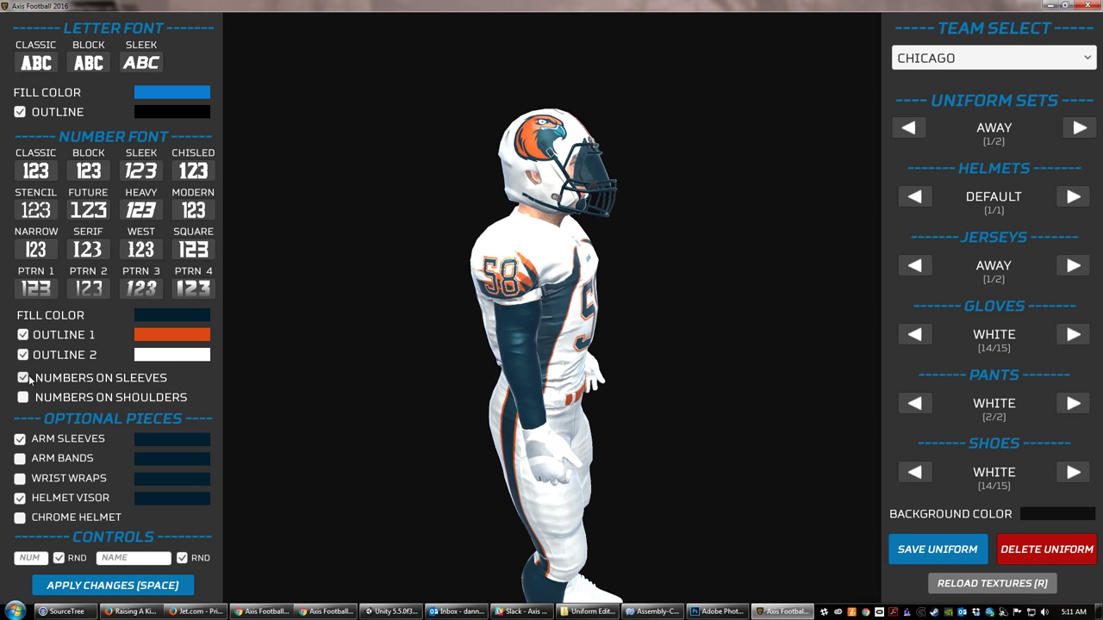
pyautogui.click(77, 378)
pyautogui.click(80, 397)
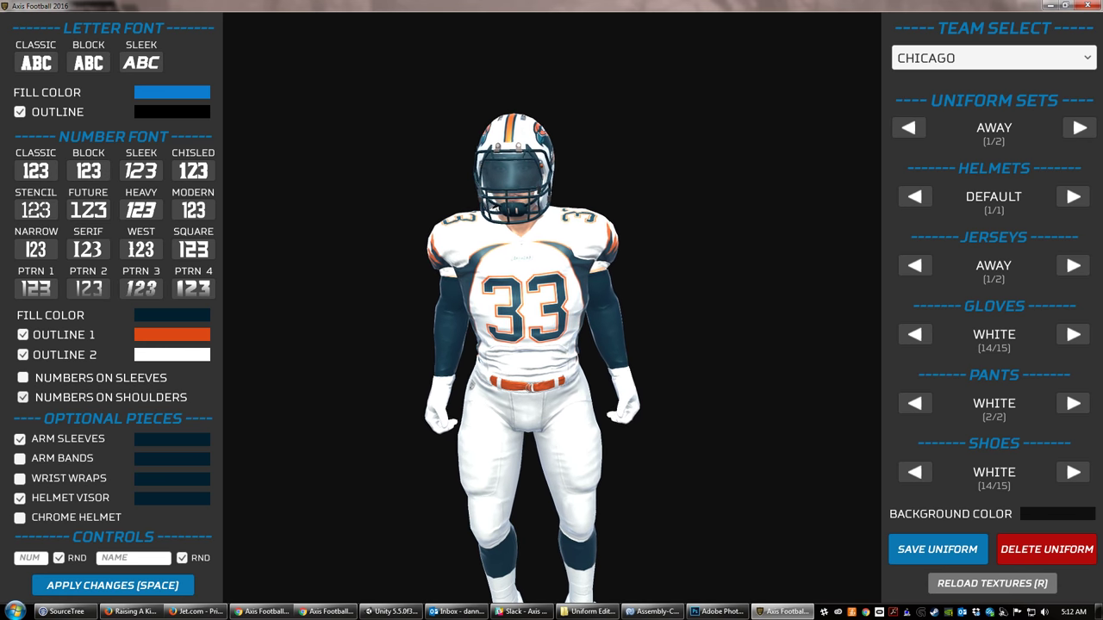
pyautogui.click(19, 439)
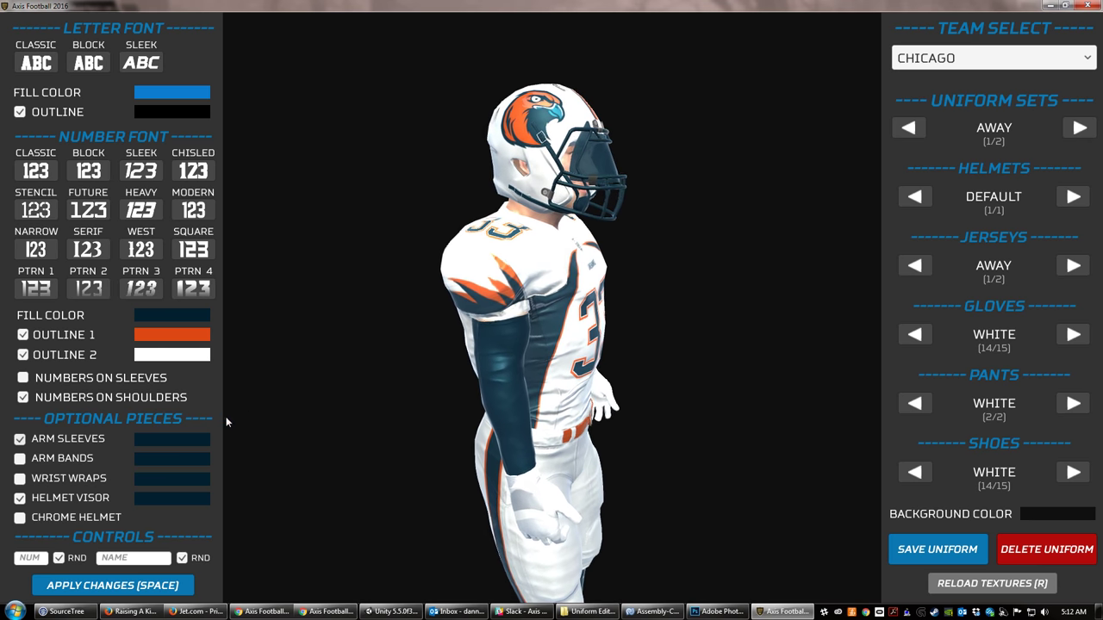
# Set the arm sleeves to the orange preset colour #DD4814
pyautogui.click(188, 439)
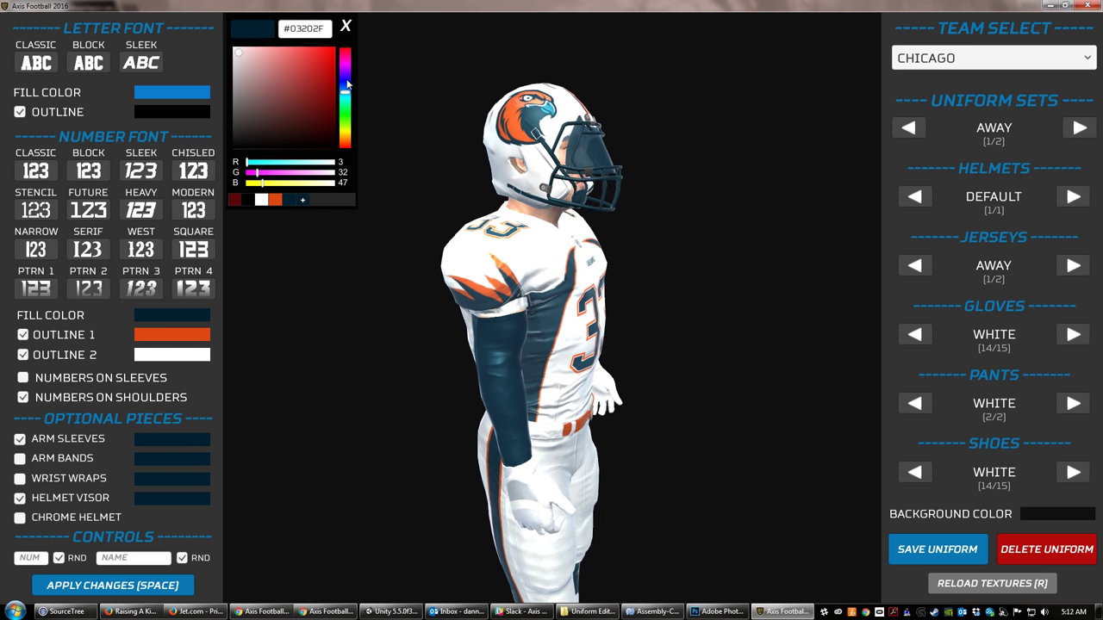
pyautogui.click(274, 201)
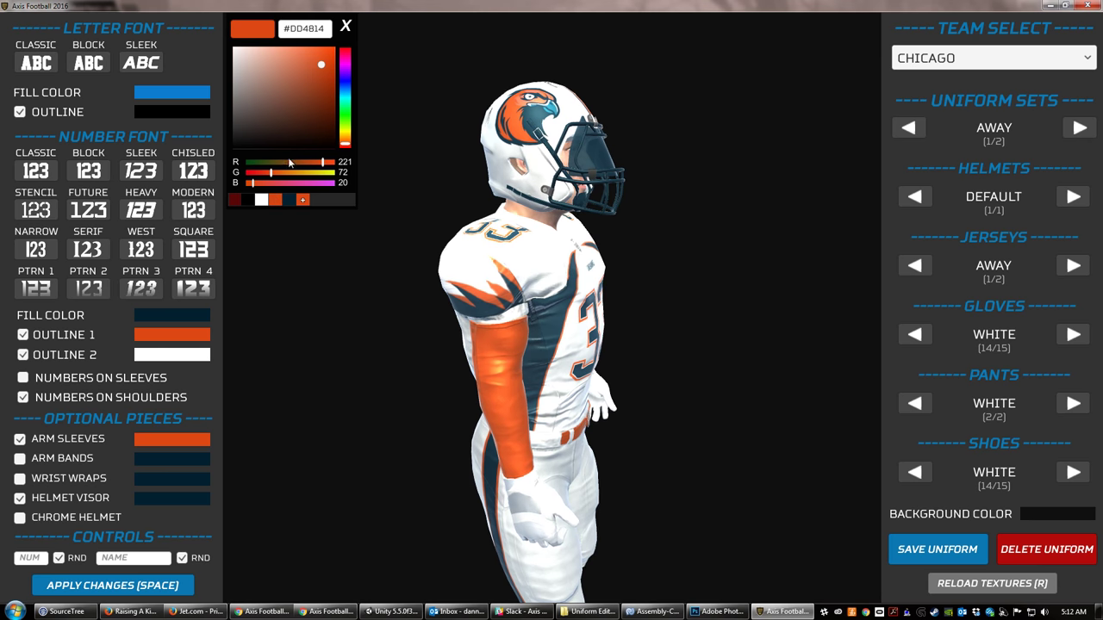
pyautogui.click(346, 25)
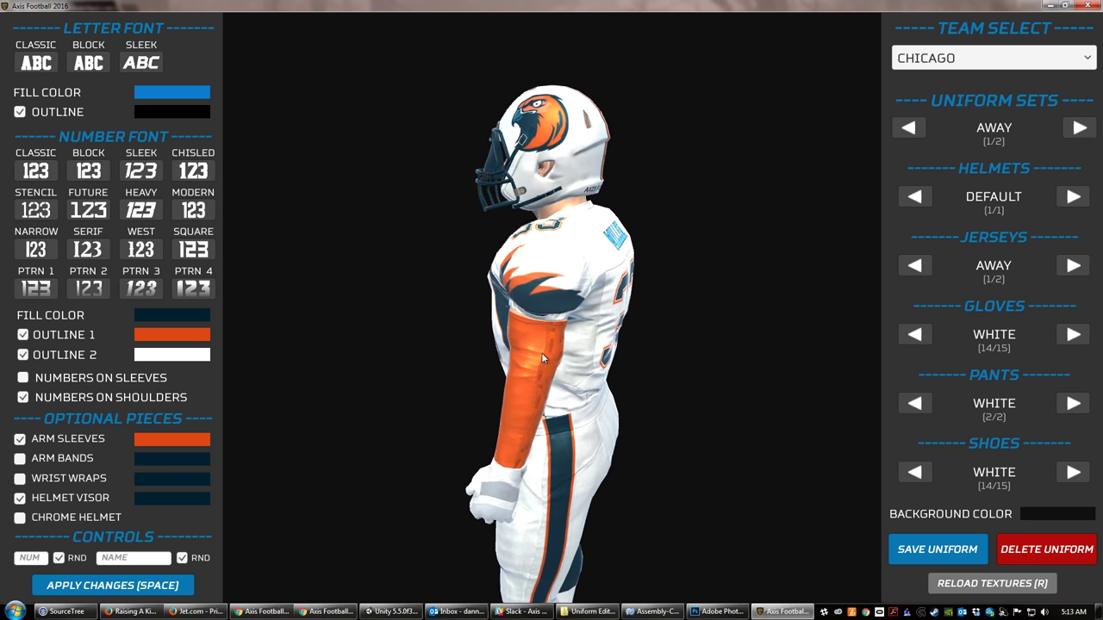